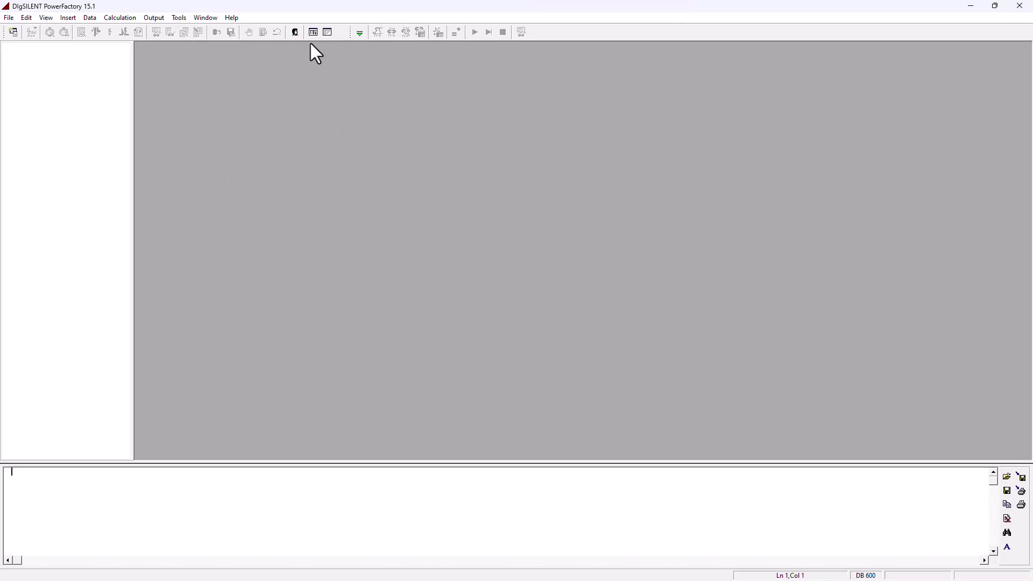
Activate the Basics#2 project in the DigSilentBasics folder and close the Data Manager
{"action": "left_click", "coordinate": [13, 33]}
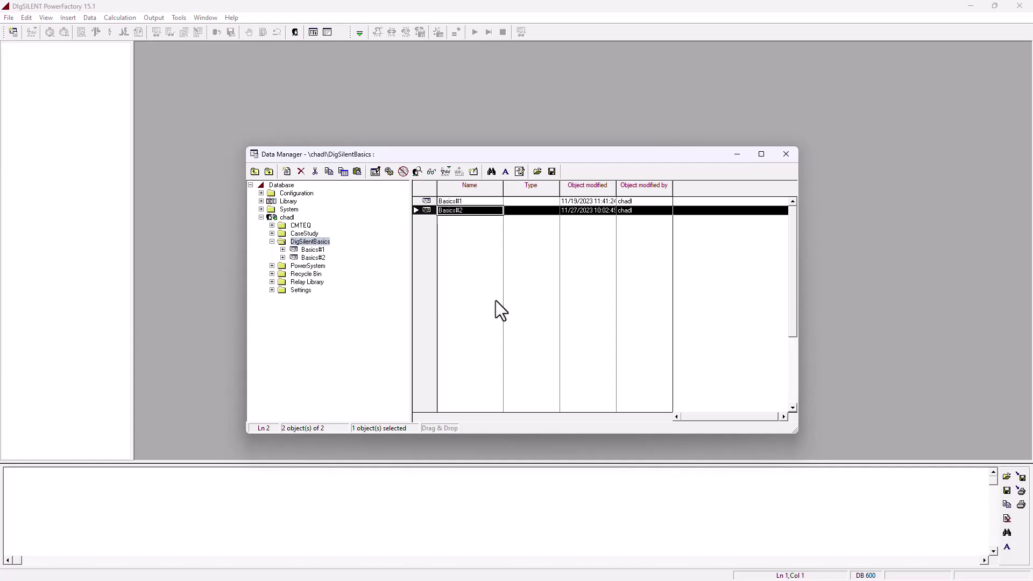
{"action": "left_click", "coordinate": [310, 260]}
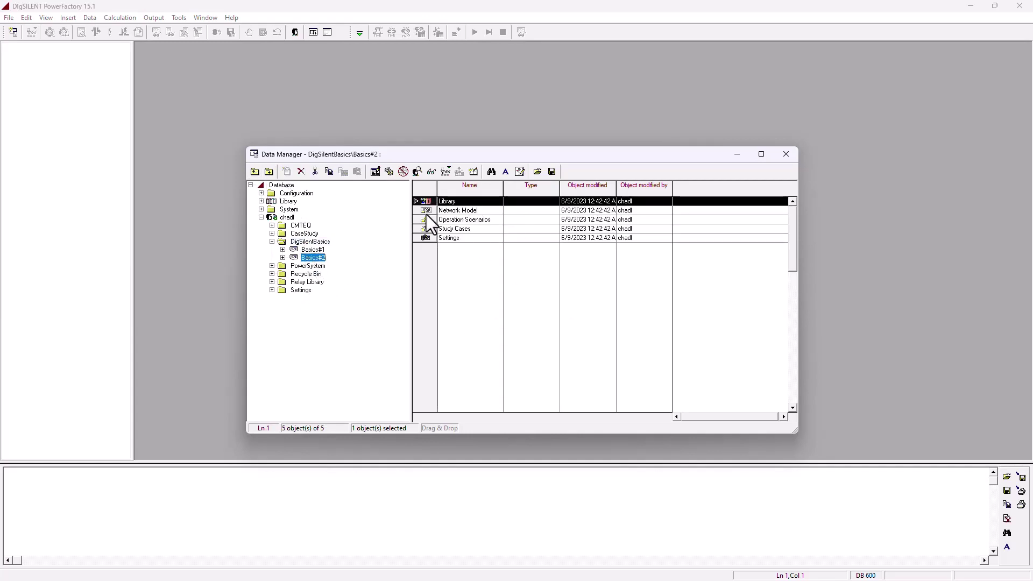
{"action": "right_click", "coordinate": [313, 262]}
{"action": "left_click", "coordinate": [360, 276]}
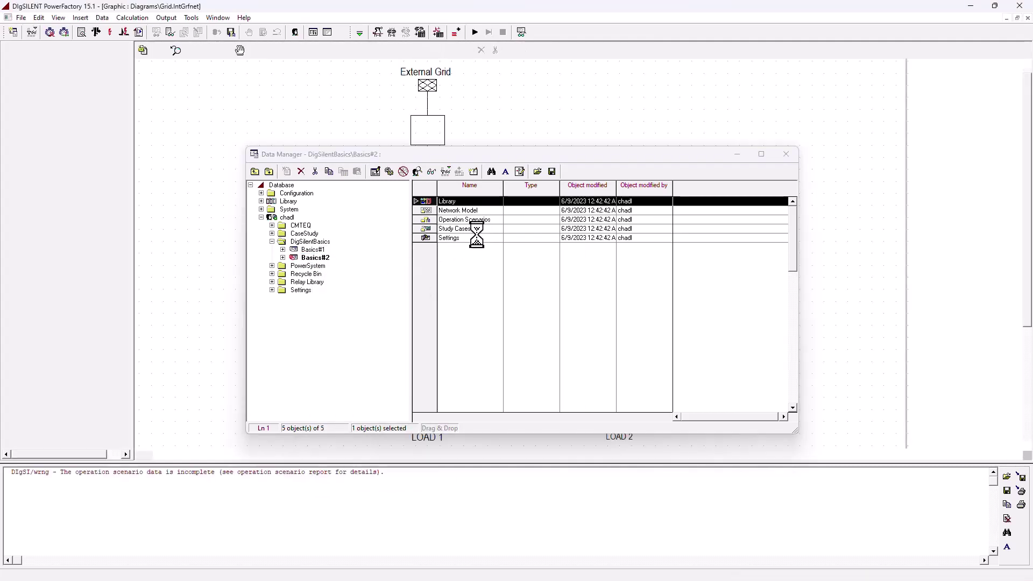
{"action": "left_click", "coordinate": [787, 155]}
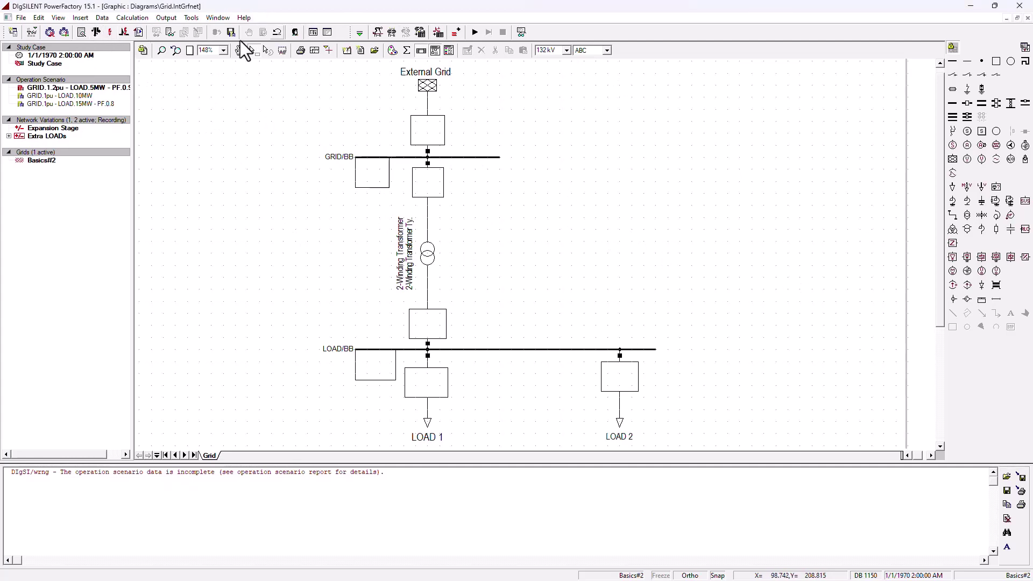
Run a balanced, positive-sequence AC load flow calculation on the grid
{"action": "left_click", "coordinate": [98, 33]}
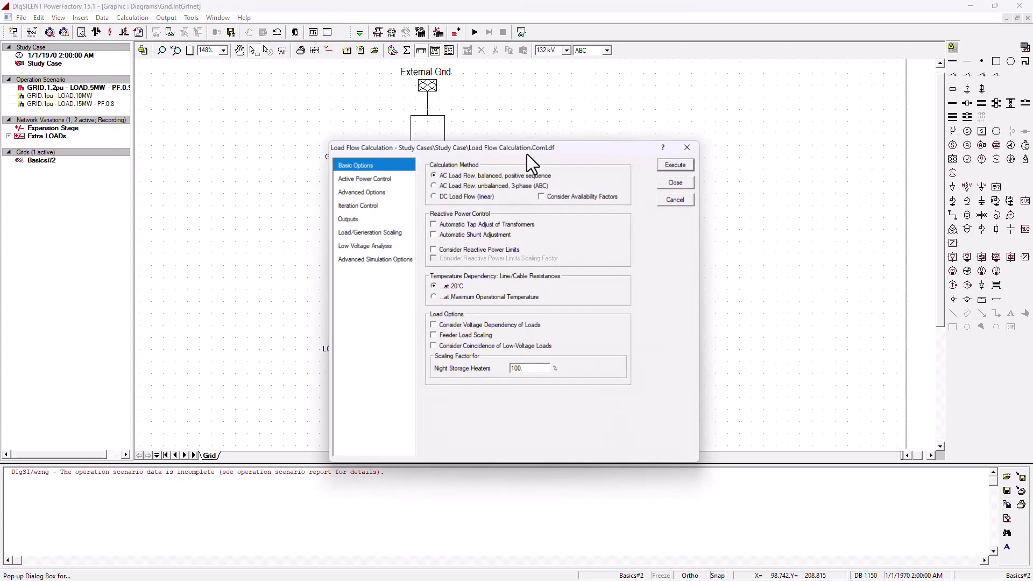
{"action": "left_click", "coordinate": [670, 173]}
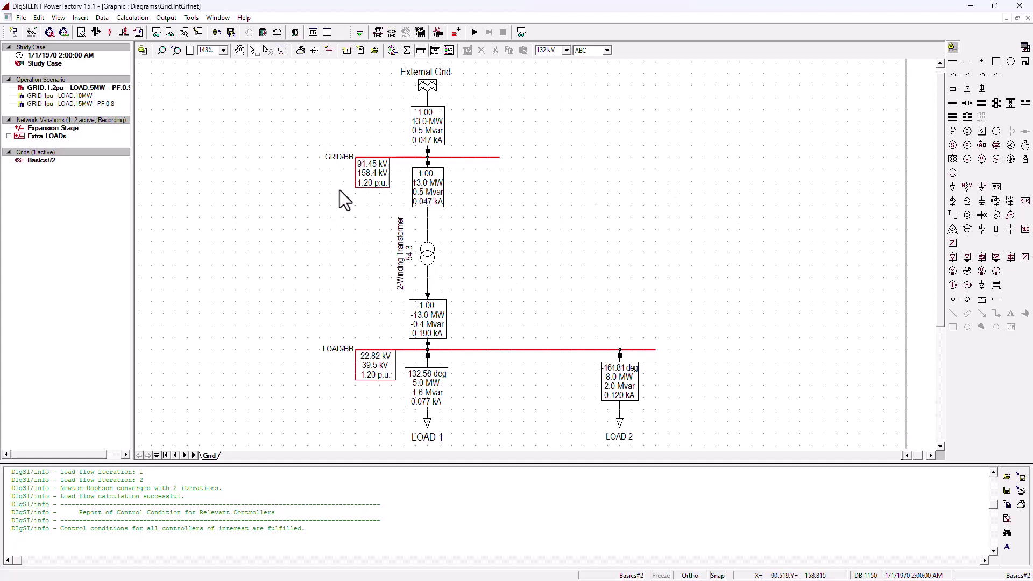
Try to export the Basics#2 project from the Data Manager while it is still active
{"action": "left_click", "coordinate": [13, 32]}
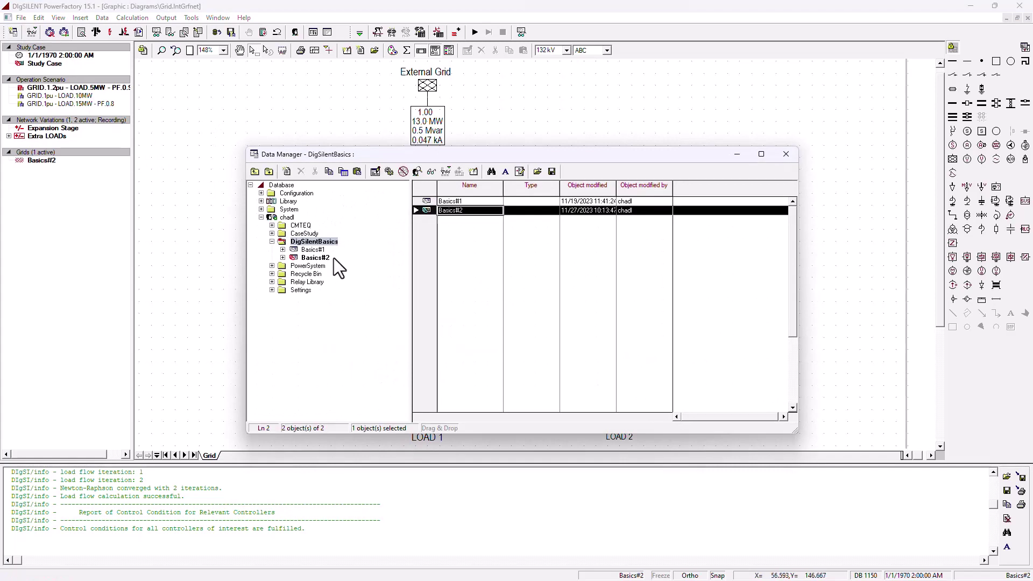
{"action": "left_click", "coordinate": [315, 257]}
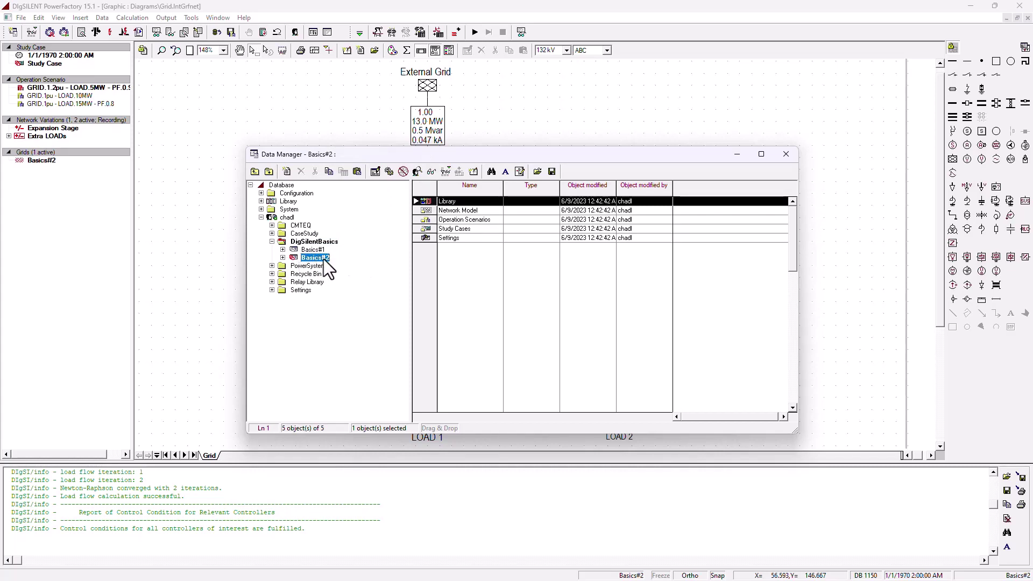
{"action": "right_click", "coordinate": [318, 260]}
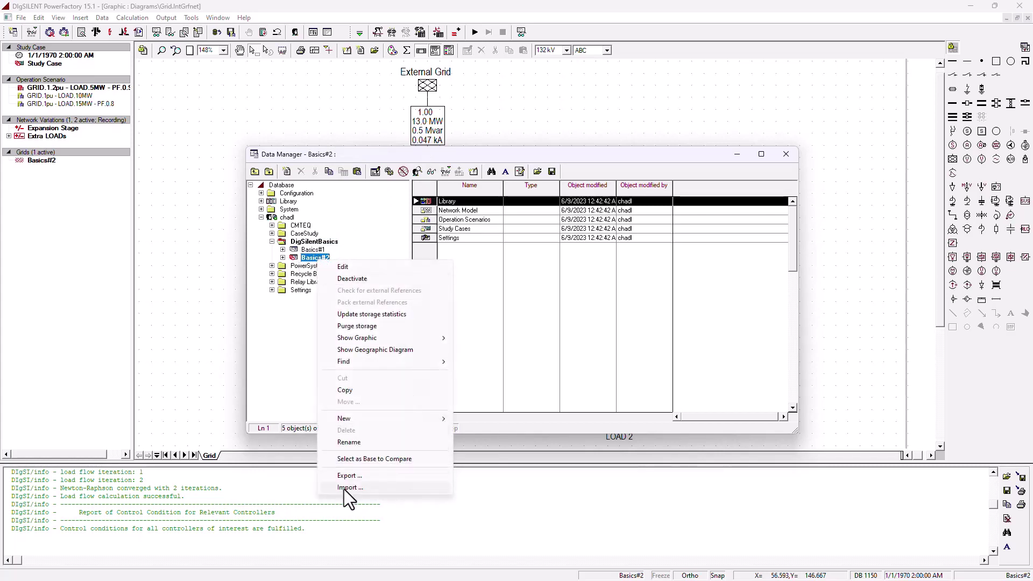
{"action": "left_click", "coordinate": [372, 476]}
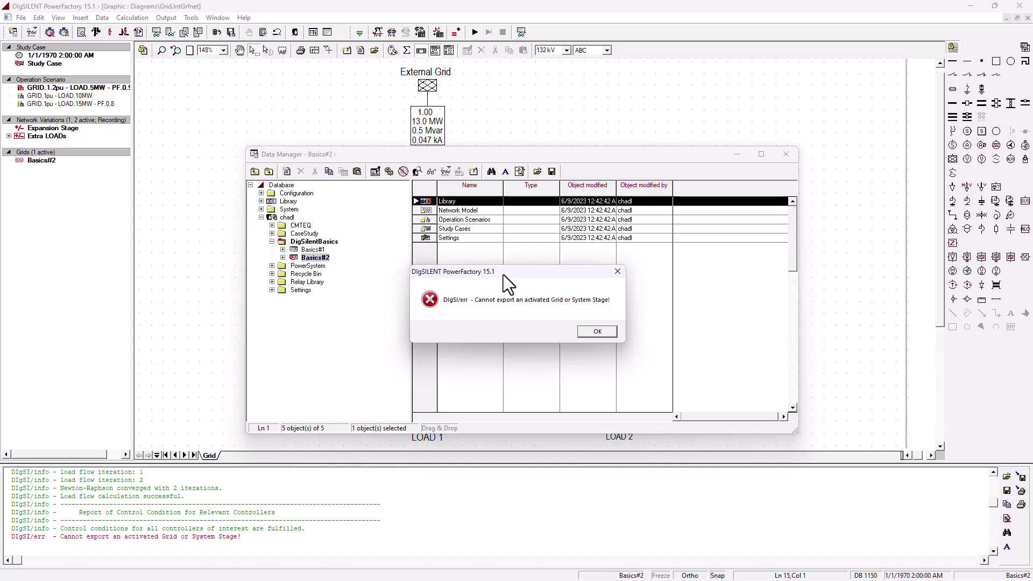
{"action": "left_click", "coordinate": [597, 332]}
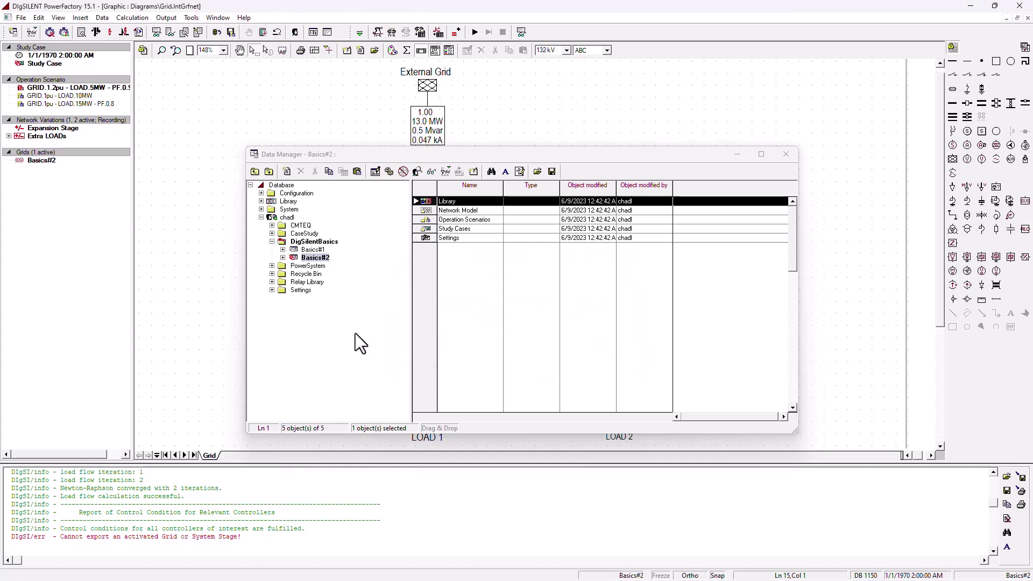
Deactivate the Basics#2 project and export it as the PFD file Basics#2 in the DigSilent_Projects folder
{"action": "right_click", "coordinate": [312, 257]}
{"action": "left_click", "coordinate": [365, 276]}
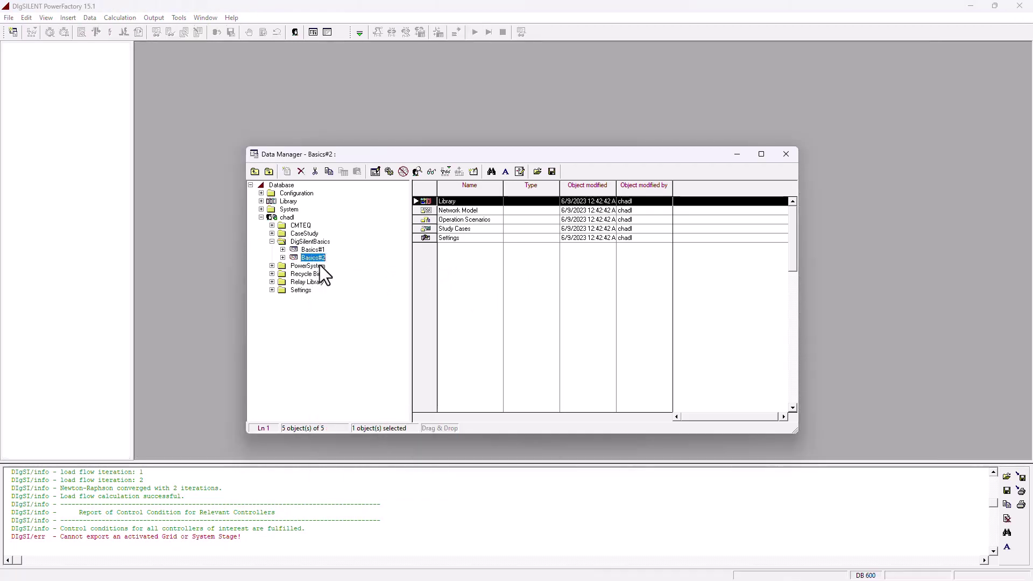
{"action": "right_click", "coordinate": [304, 259]}
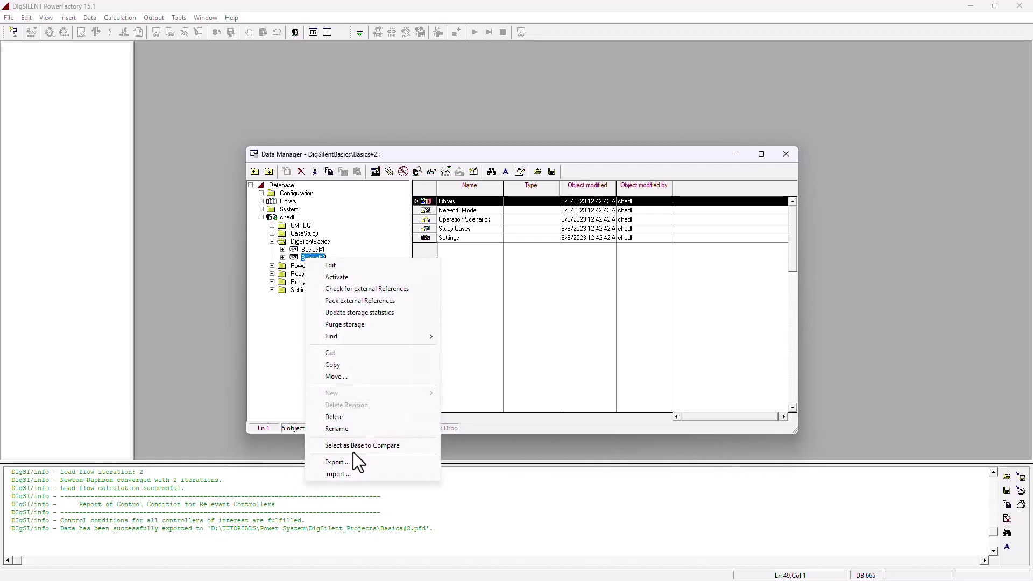
{"action": "left_click", "coordinate": [360, 464]}
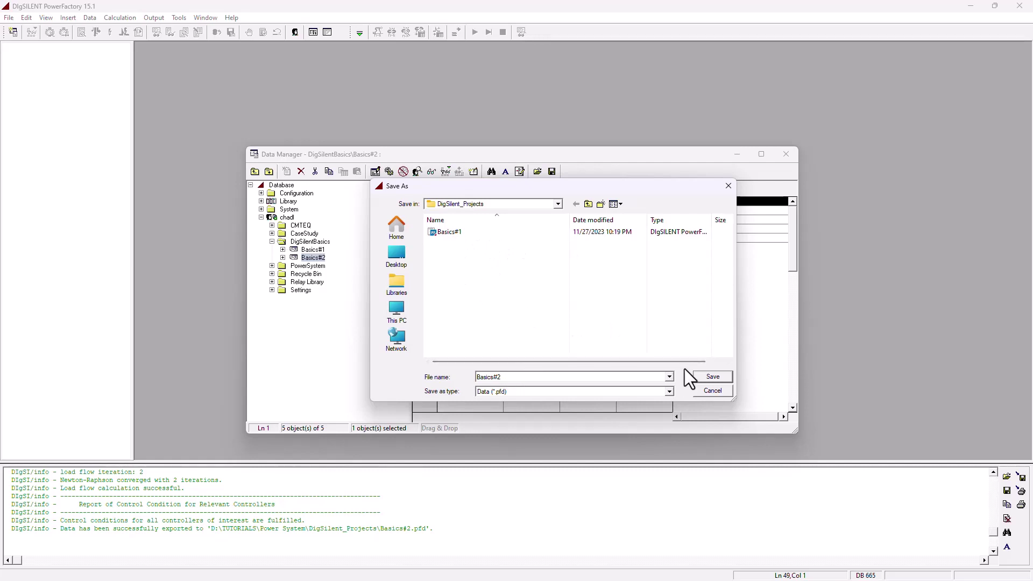
{"action": "left_click", "coordinate": [712, 376]}
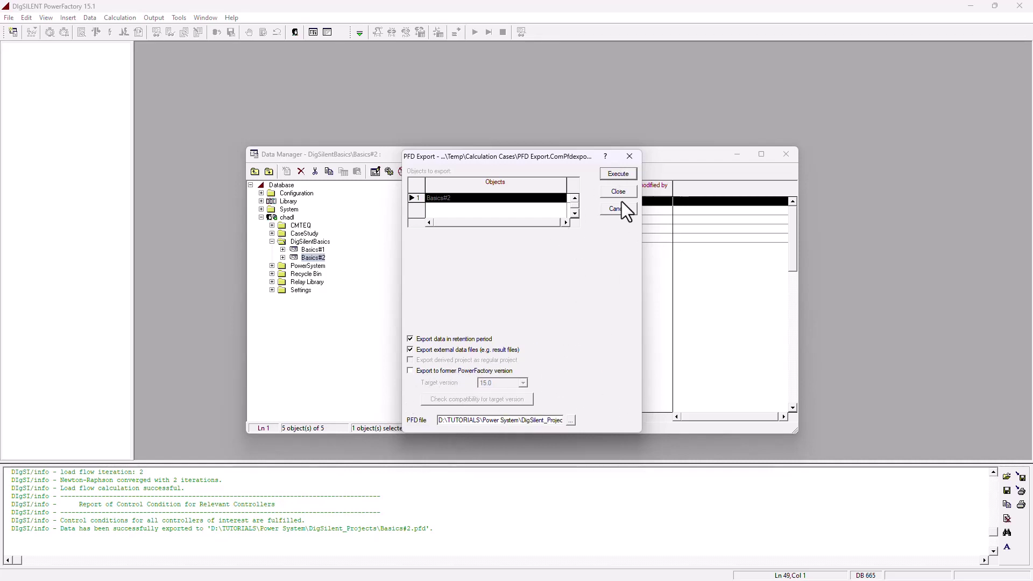
{"action": "left_click", "coordinate": [622, 174]}
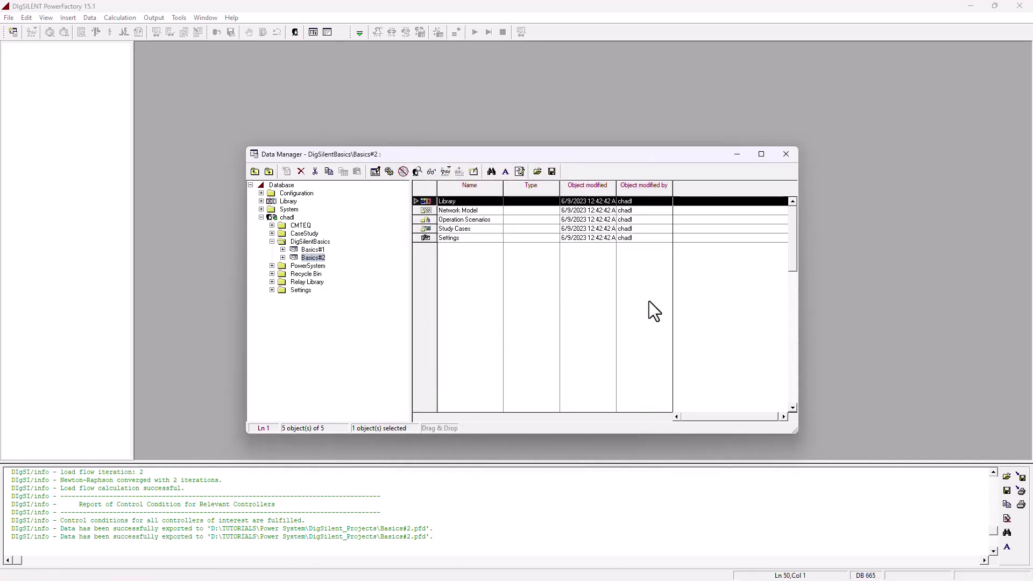
Import the Basics#2 PFD file from DigSilent_Projects into the DigSilentBasics folder
{"action": "key", "text": "BackSpace"}
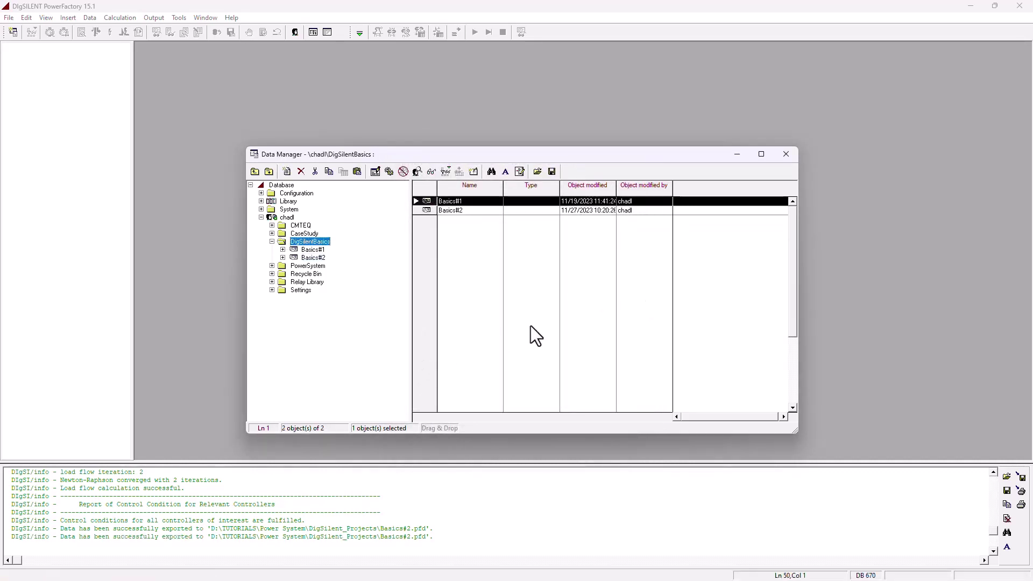
{"action": "right_click", "coordinate": [308, 244]}
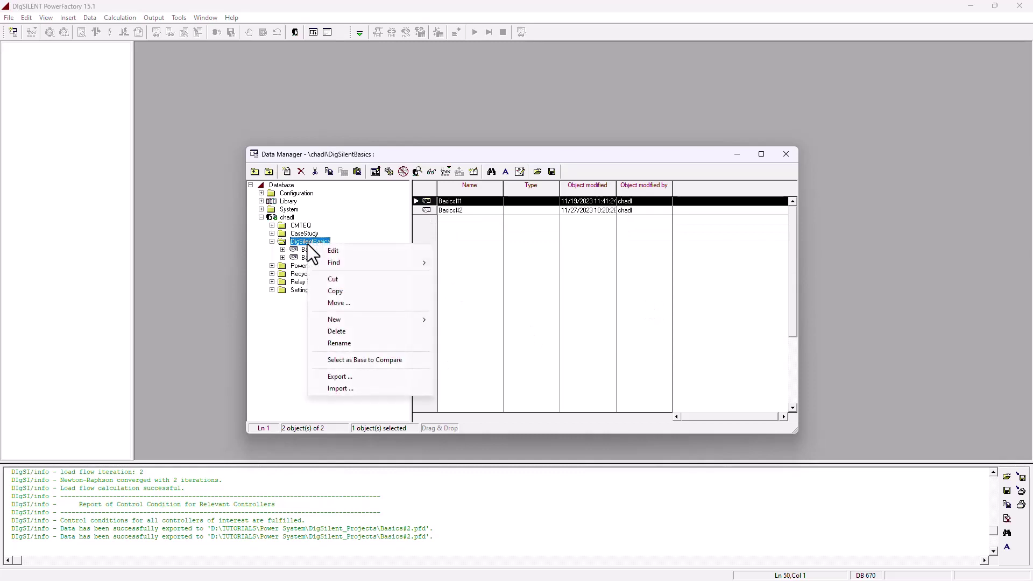
{"action": "left_click", "coordinate": [353, 390]}
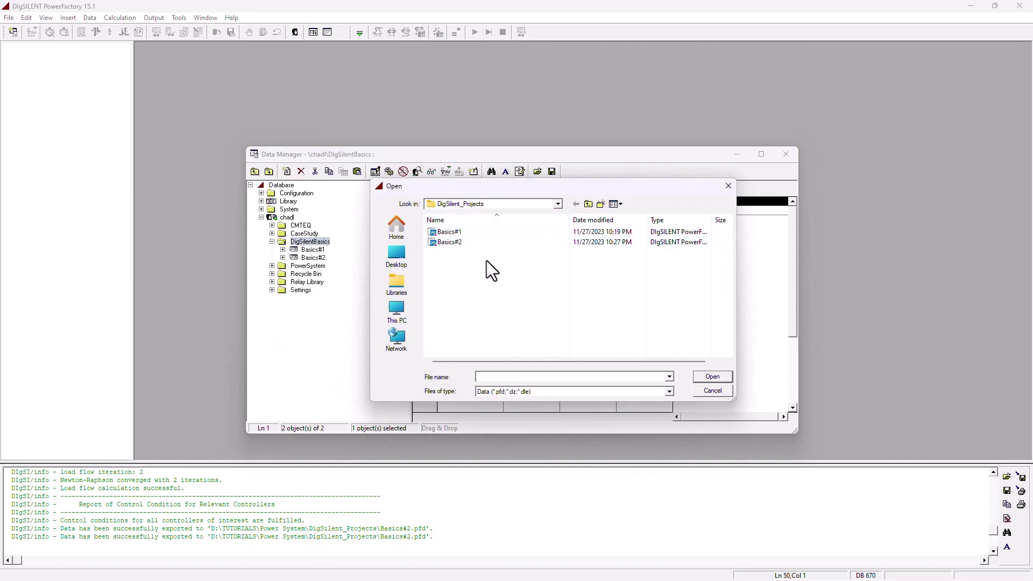
{"action": "left_click", "coordinate": [443, 244]}
{"action": "left_click", "coordinate": [721, 376]}
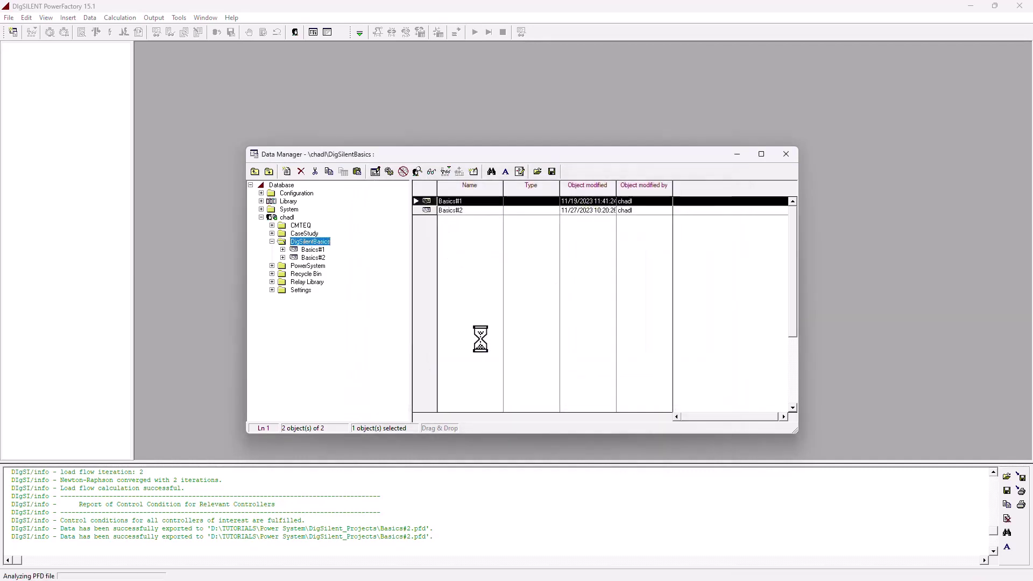
{"action": "left_click", "coordinate": [629, 194]}
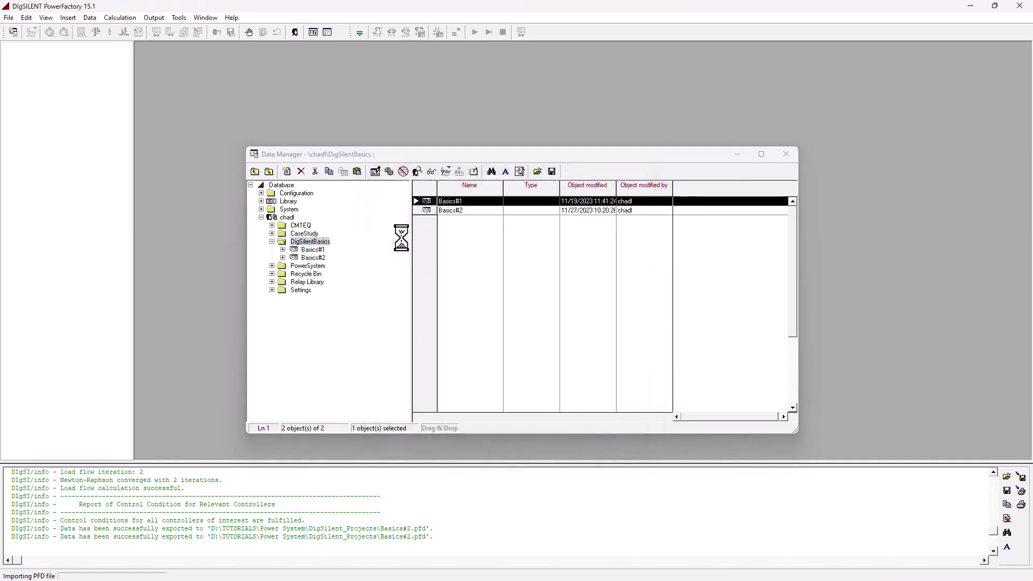
Activate the imported Basics#2(1) project and close the Data Manager to show its grid diagram
{"action": "left_click", "coordinate": [319, 266]}
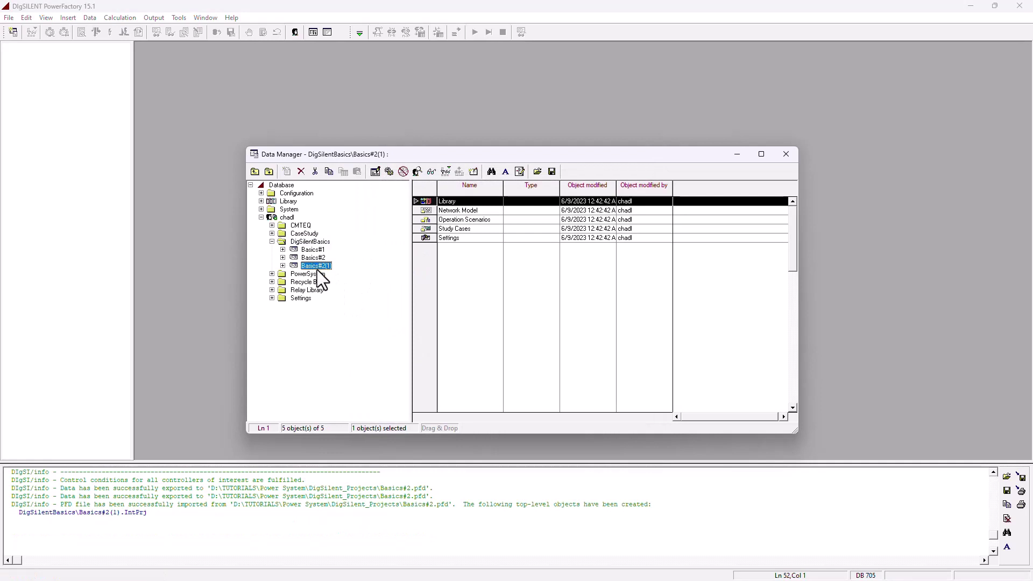
{"action": "key", "text": "Up"}
{"action": "right_click", "coordinate": [318, 266]}
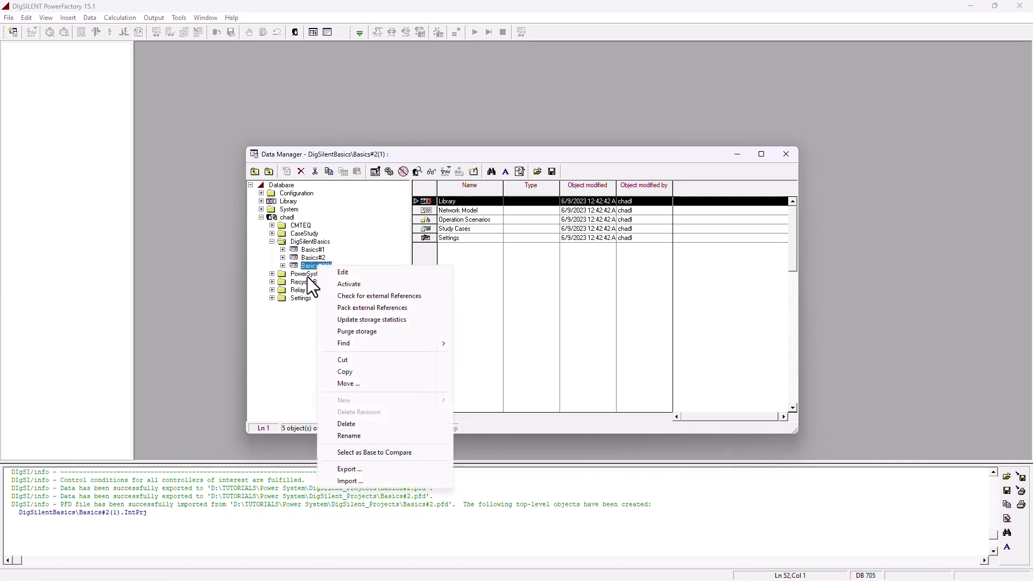
{"action": "left_click", "coordinate": [354, 284]}
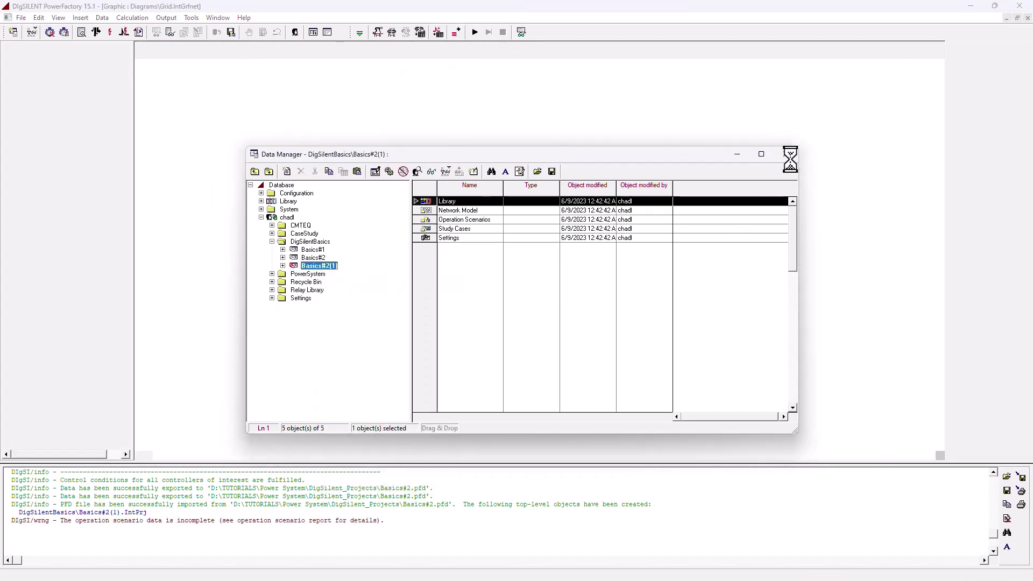
{"action": "left_click", "coordinate": [787, 156]}
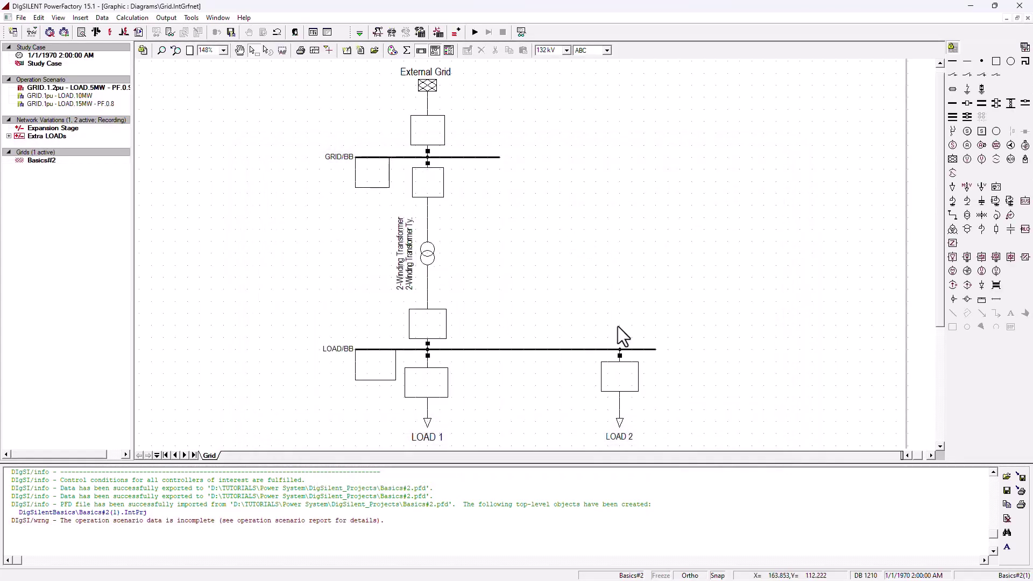
Run an IEC 60909 3-phase short-circuit calculation followed by a balanced AC load flow on the imported project
{"action": "left_click", "coordinate": [82, 32]}
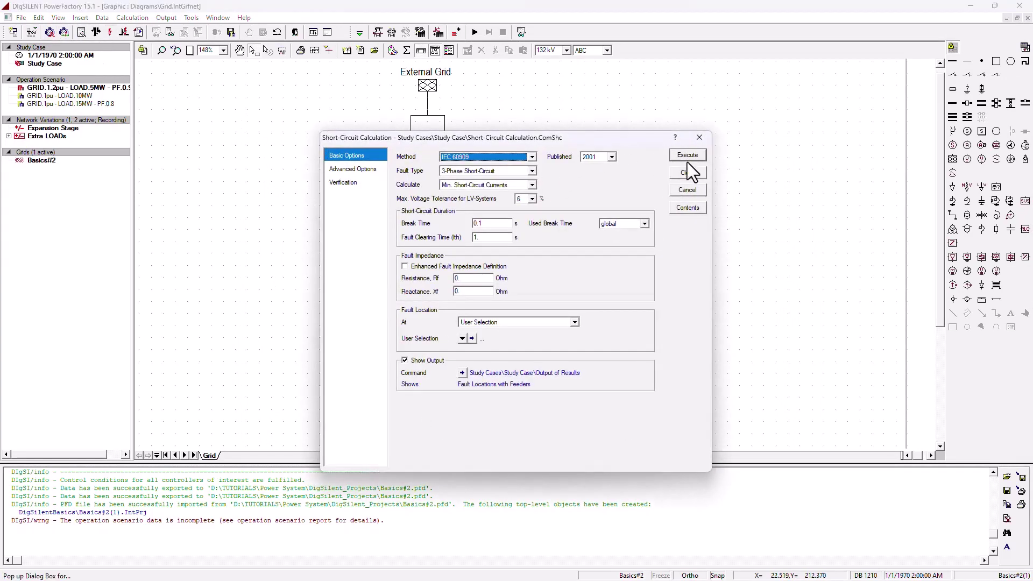
{"action": "left_click", "coordinate": [687, 157]}
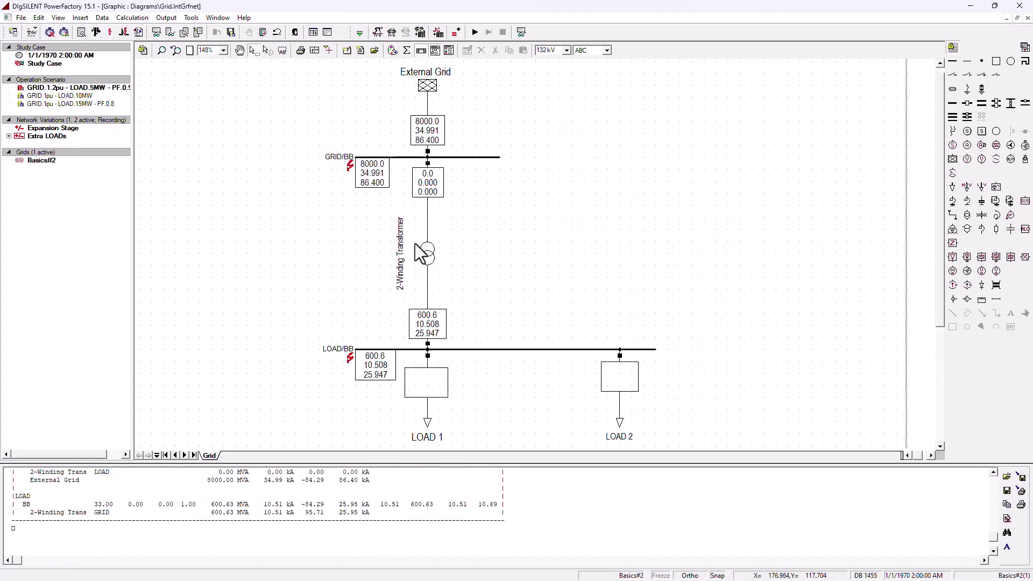
{"action": "left_click", "coordinate": [96, 32]}
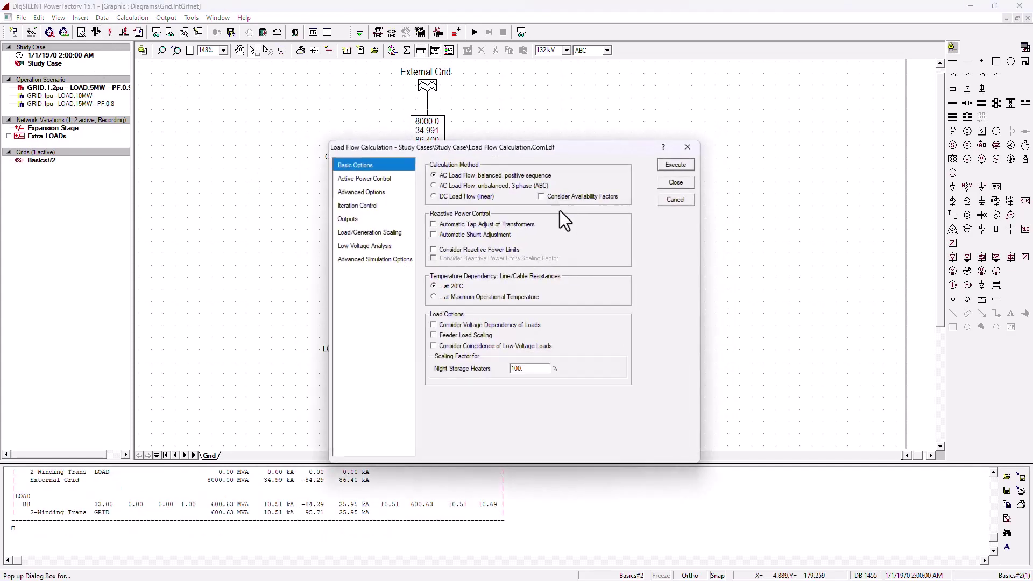
{"action": "left_click", "coordinate": [667, 165]}
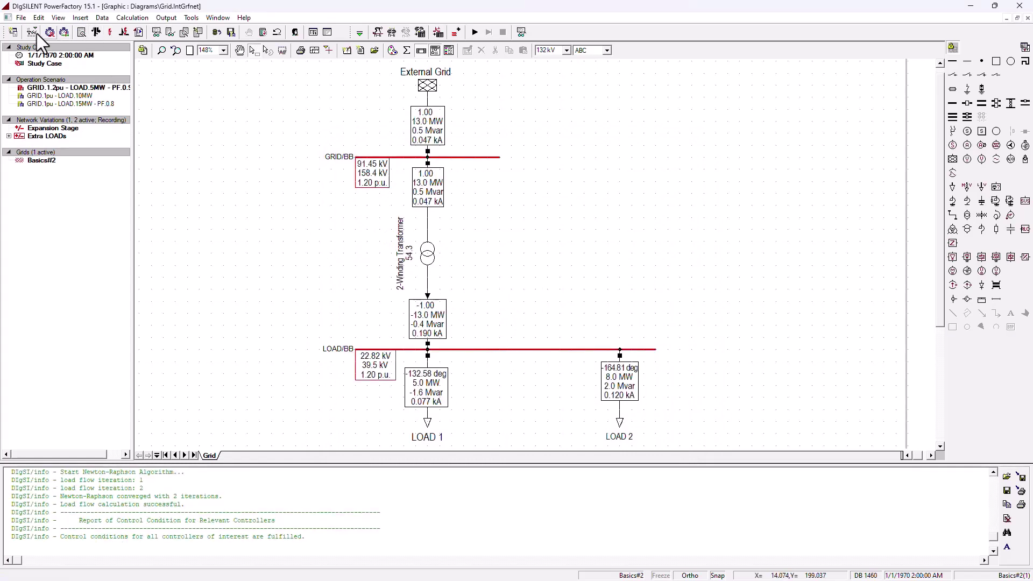
Deactivate the imported Basics#2(1) project, delete it from the DigSilentBasics folder and close the Data Manager
{"action": "left_click", "coordinate": [13, 31]}
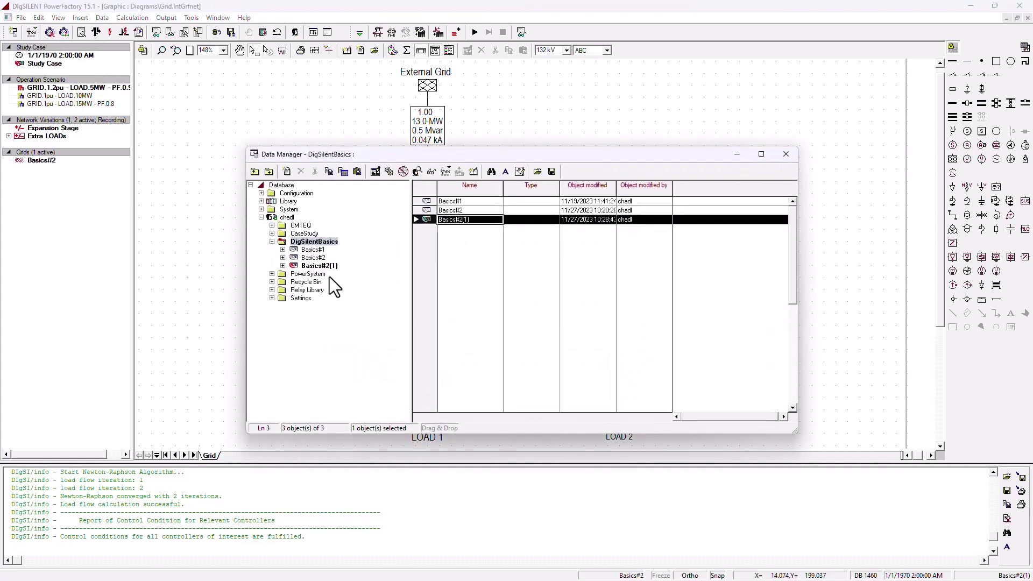
{"action": "right_click", "coordinate": [323, 266]}
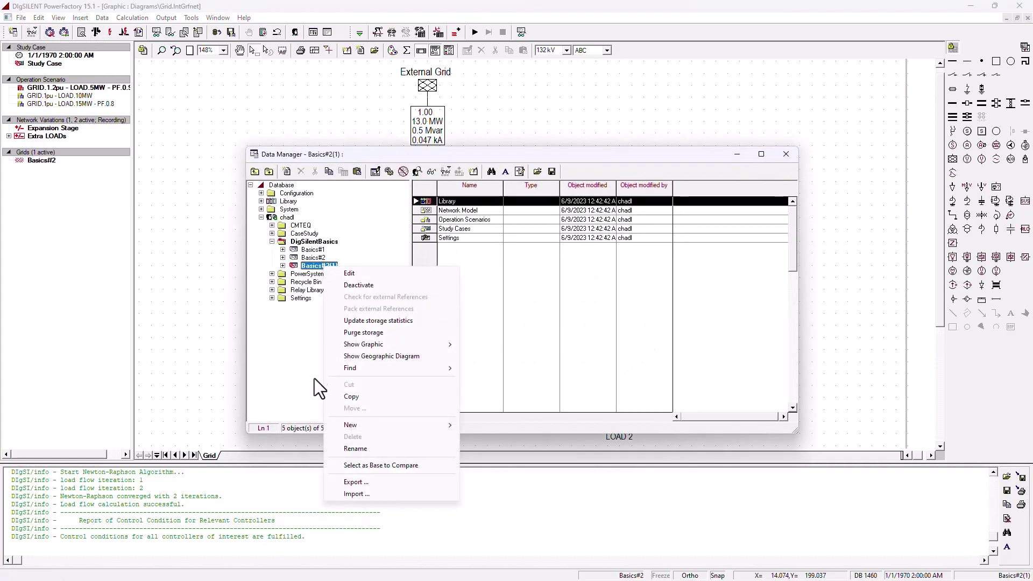
{"action": "left_click", "coordinate": [362, 286]}
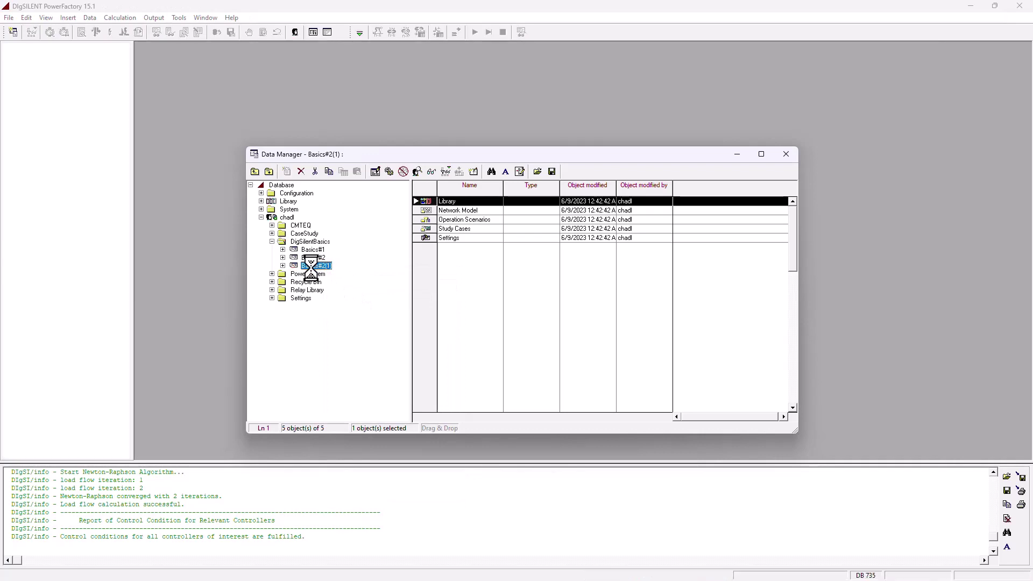
{"action": "right_click", "coordinate": [311, 267]}
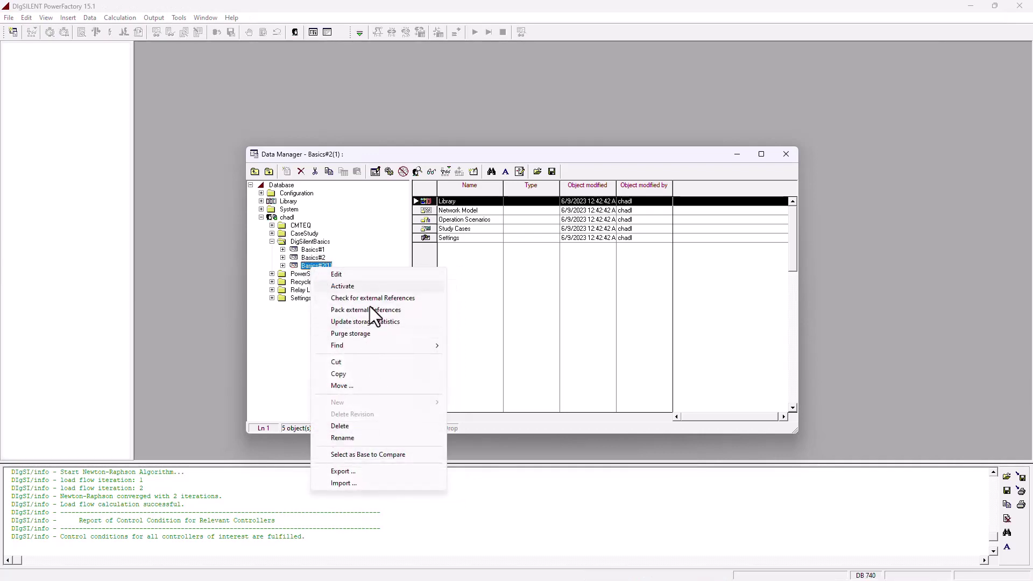
{"action": "left_click", "coordinate": [370, 426]}
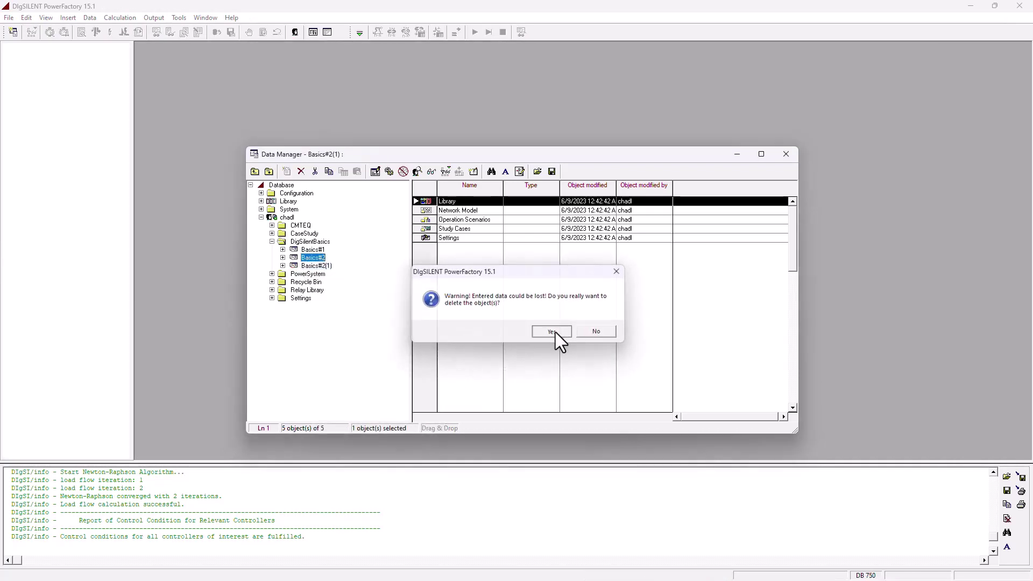
{"action": "left_click", "coordinate": [555, 332]}
{"action": "left_click", "coordinate": [785, 152]}
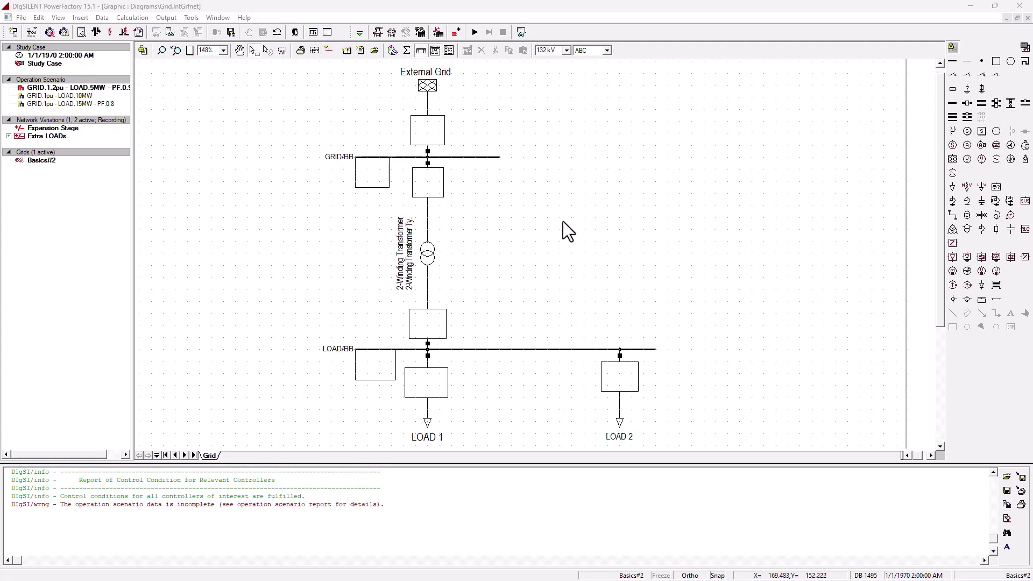
Switch the diagram's graphical annotation mode on and back off, and turn on Freeze Mode
{"action": "left_click", "coordinate": [952, 48]}
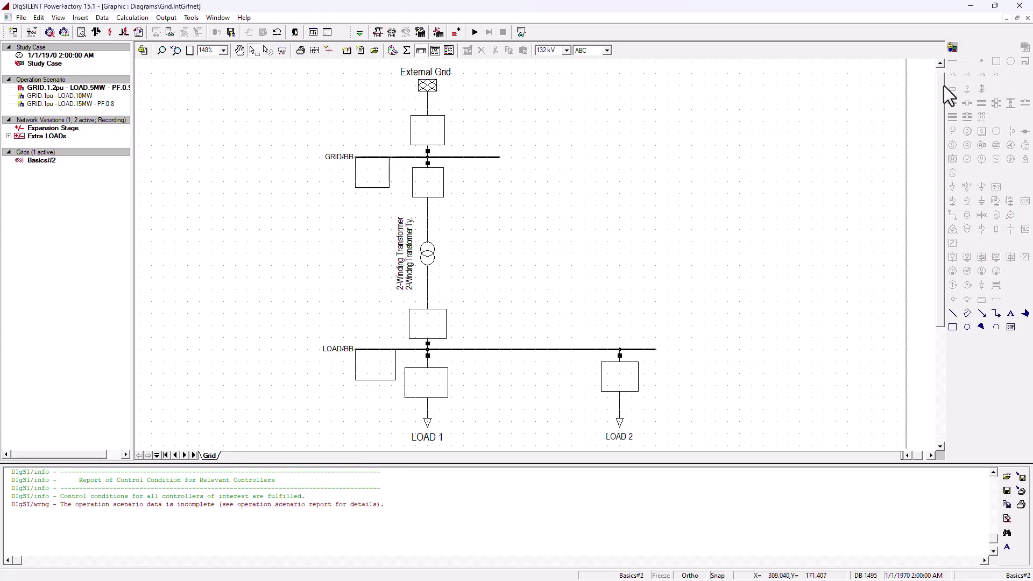
{"action": "left_click", "coordinate": [952, 47]}
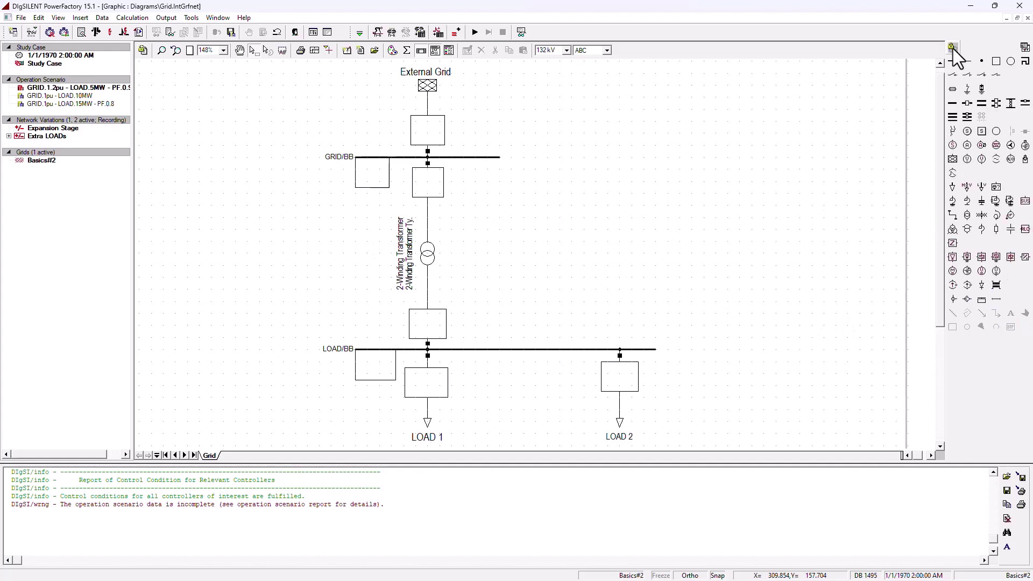
{"action": "right_click", "coordinate": [653, 209]}
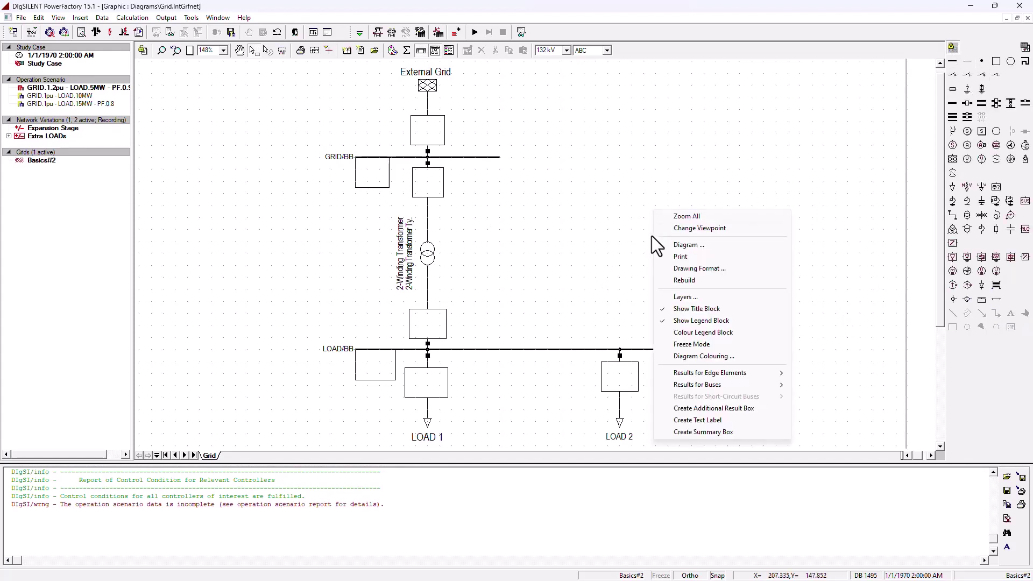
{"action": "left_click", "coordinate": [713, 344]}
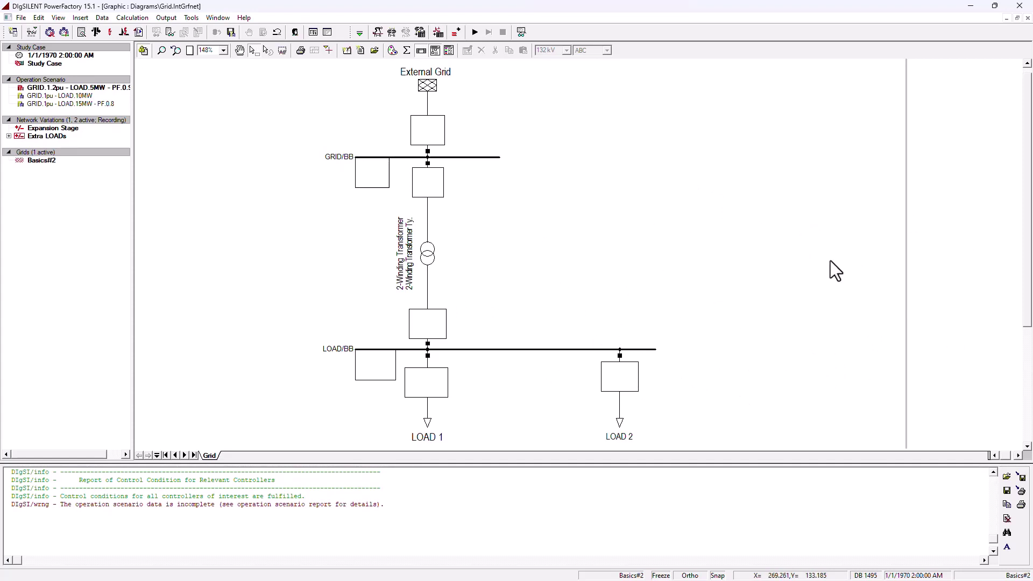
Undo the last change and review the 2-winding transformer's basic data and its equipment type data
{"action": "key", "text": "ctrl+z"}
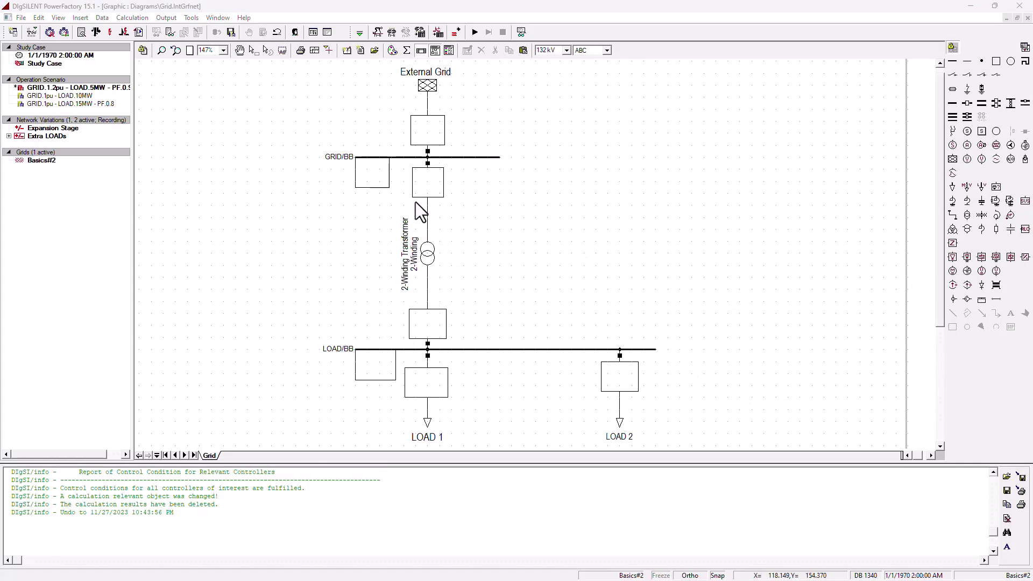
{"action": "left_click", "coordinate": [425, 261]}
{"action": "left_click", "coordinate": [501, 276]}
{"action": "double_click", "coordinate": [429, 257]}
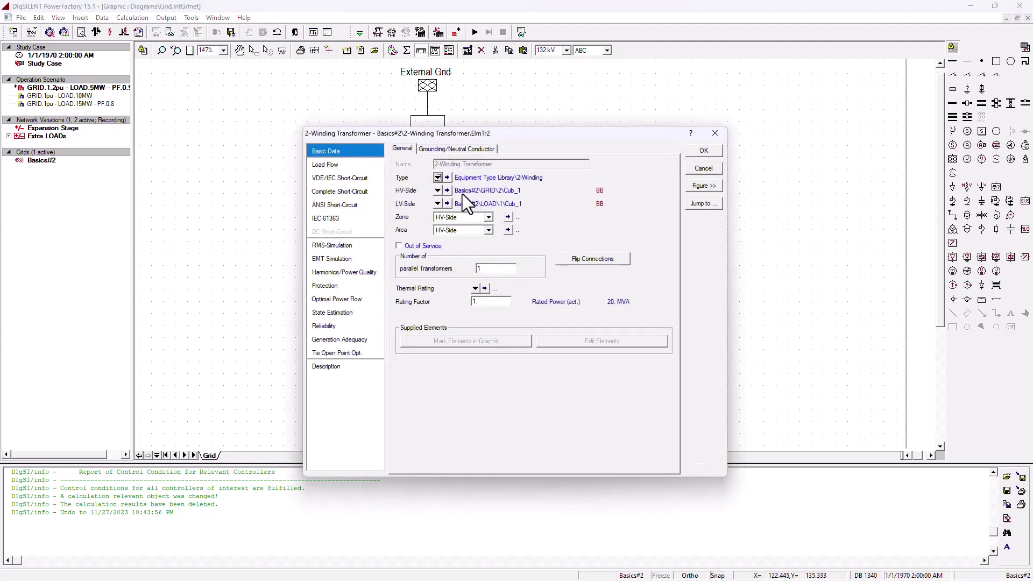
{"action": "left_click", "coordinate": [447, 177]}
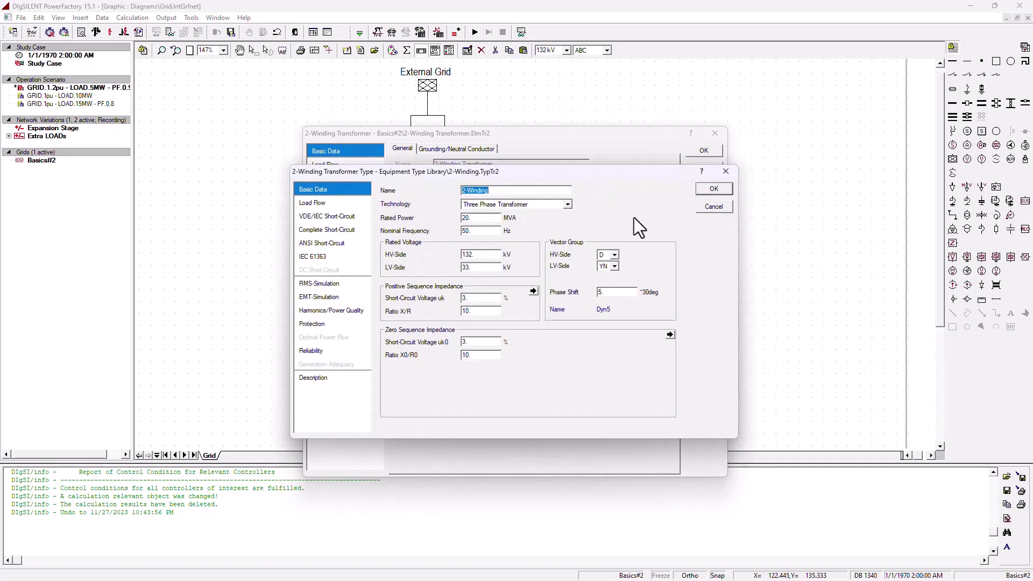
{"action": "left_click", "coordinate": [714, 207]}
{"action": "left_click", "coordinate": [703, 166]}
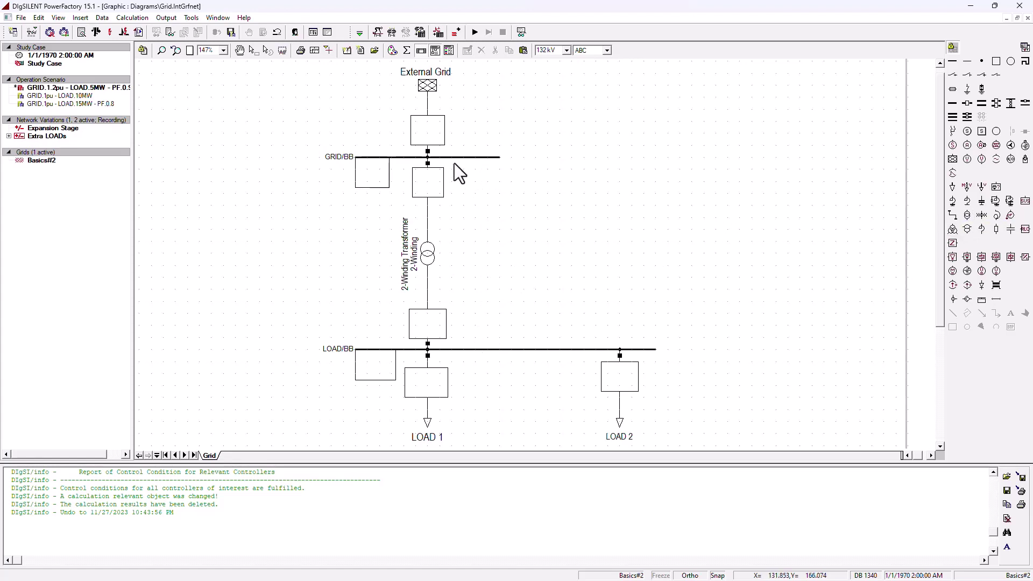
Examine the GRID and LOAD busbars and the connections in the 2-winding transformer's basic data
{"action": "left_click", "coordinate": [470, 157]}
{"action": "left_click", "coordinate": [479, 224]}
{"action": "left_click", "coordinate": [488, 350]}
{"action": "left_click", "coordinate": [445, 298]}
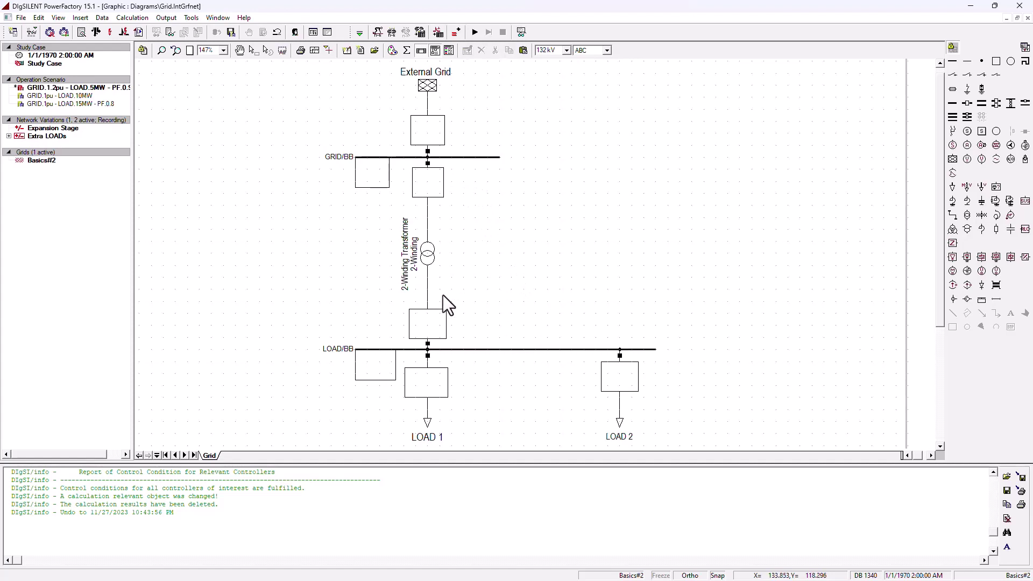
{"action": "double_click", "coordinate": [431, 254]}
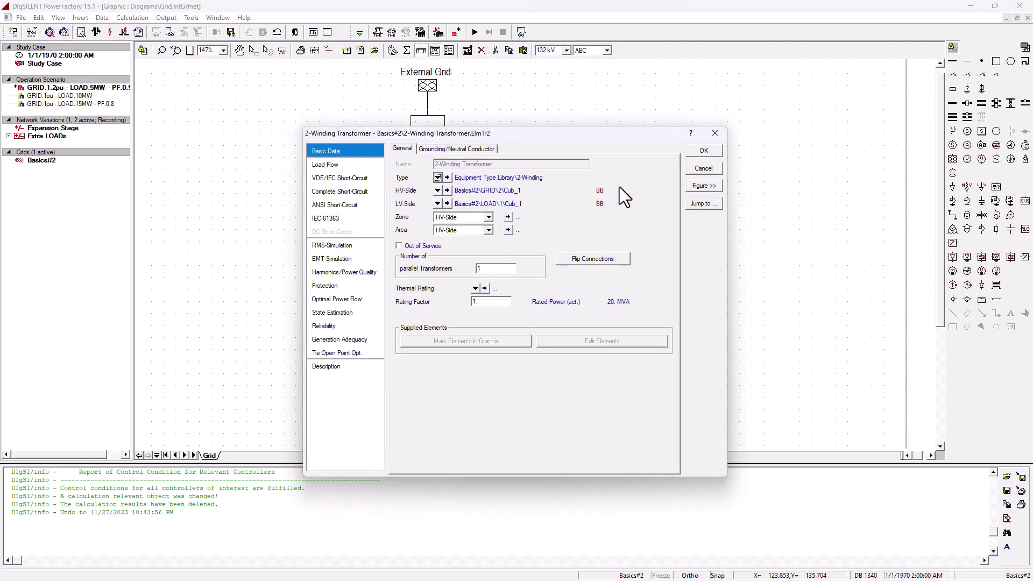
{"action": "left_click", "coordinate": [703, 168]}
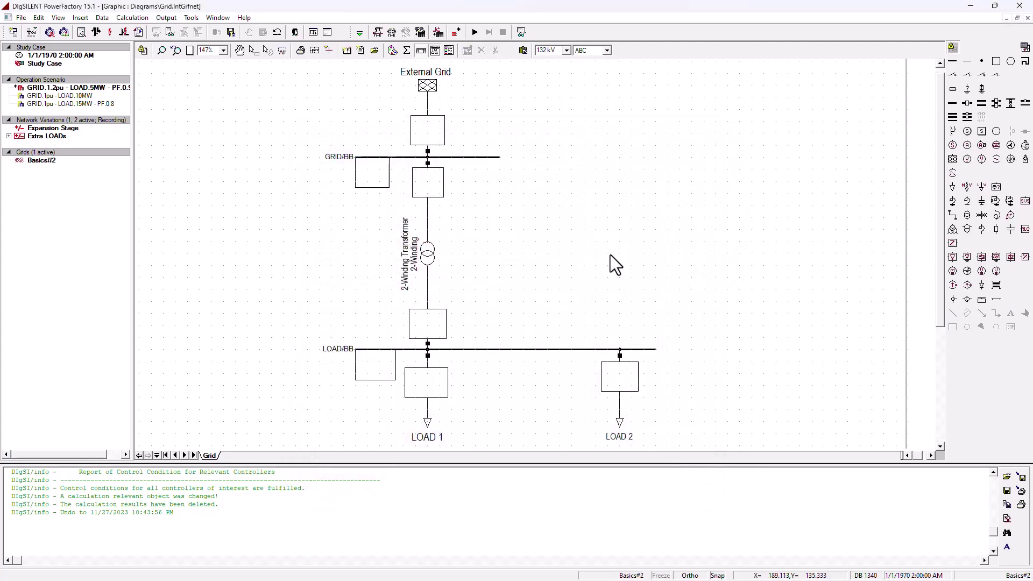
{"action": "left_click", "coordinate": [436, 261]}
{"action": "left_click", "coordinate": [475, 270]}
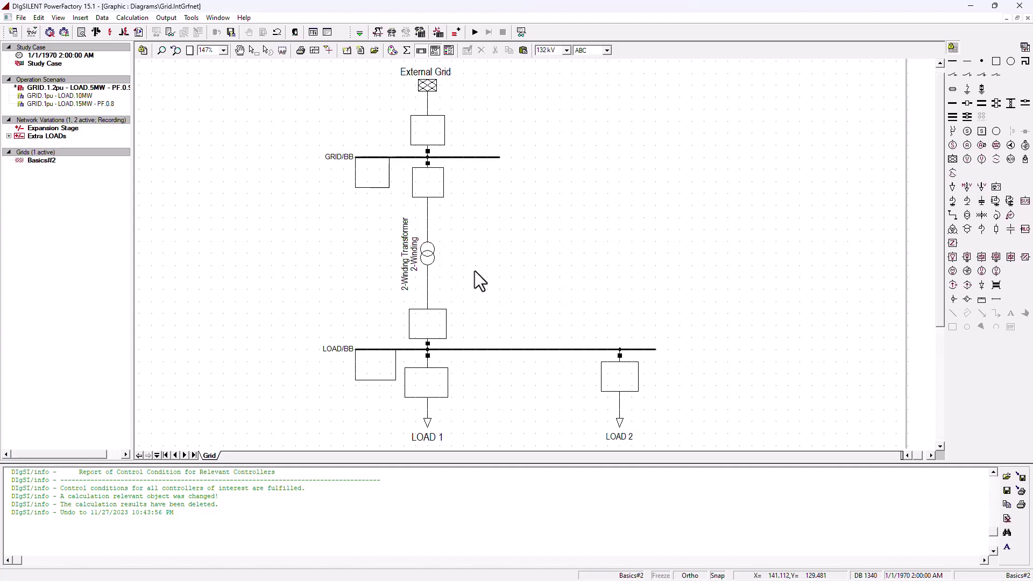
Copy the 2-winding transformer parallel to the original between GRID/BB and LOAD/BB, using LOAD feeder 4, and run a balanced AC load flow
{"action": "left_click", "coordinate": [429, 251]}
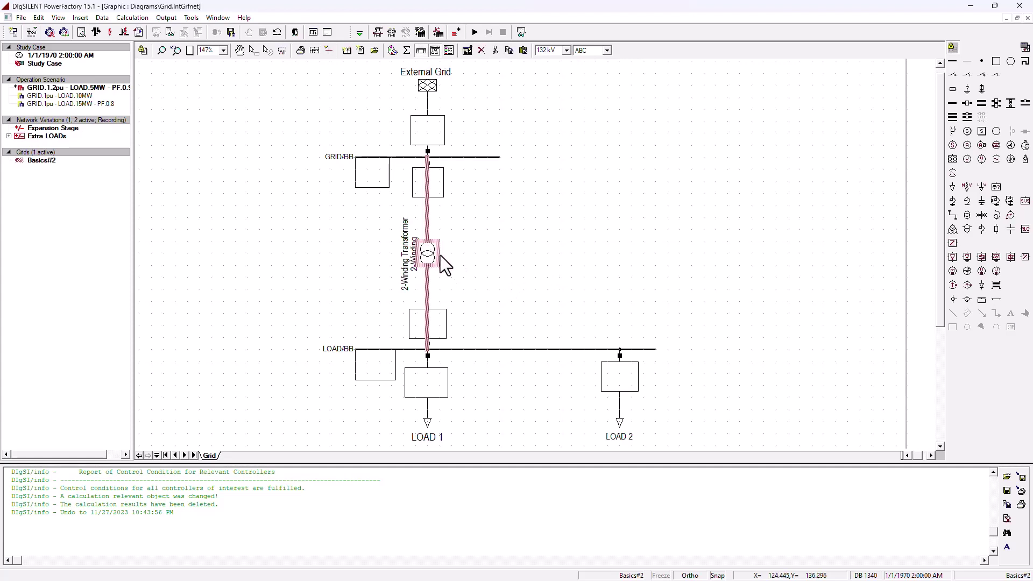
{"action": "left_click", "coordinate": [474, 259]}
{"action": "key", "text": "ctrl+v"}
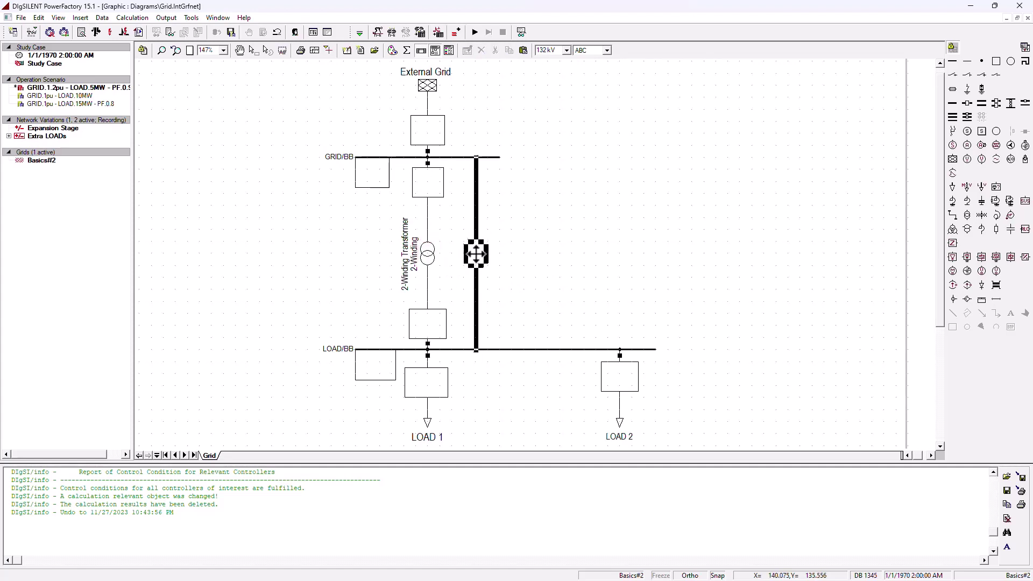
{"action": "left_click", "coordinate": [476, 255]}
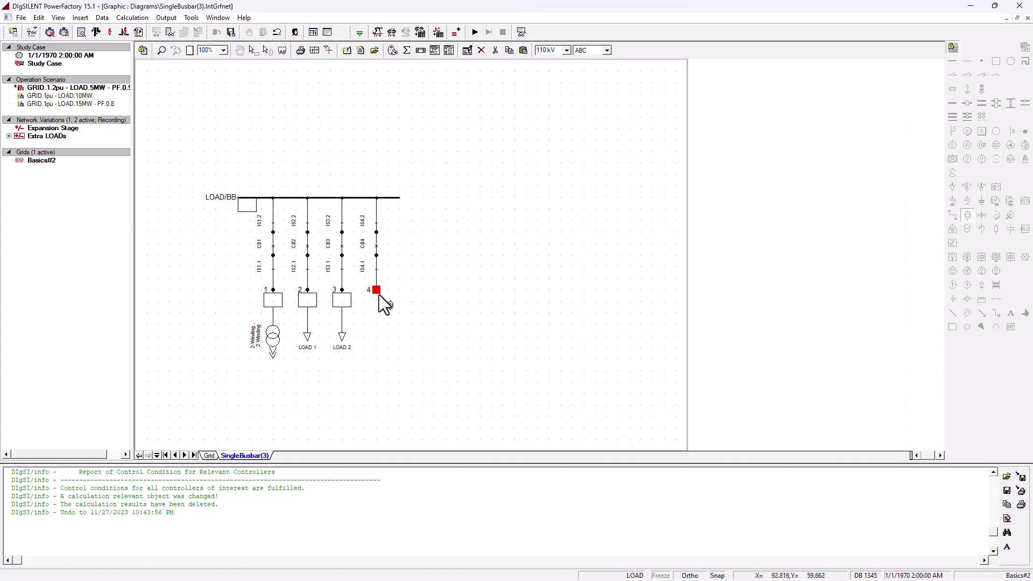
{"action": "left_click", "coordinate": [377, 290]}
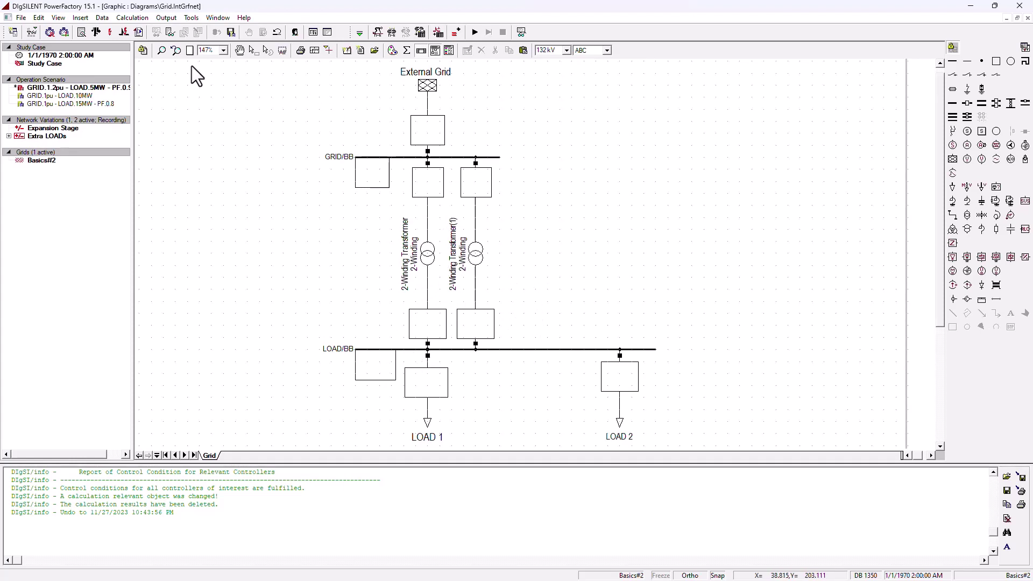
{"action": "left_click", "coordinate": [109, 33]}
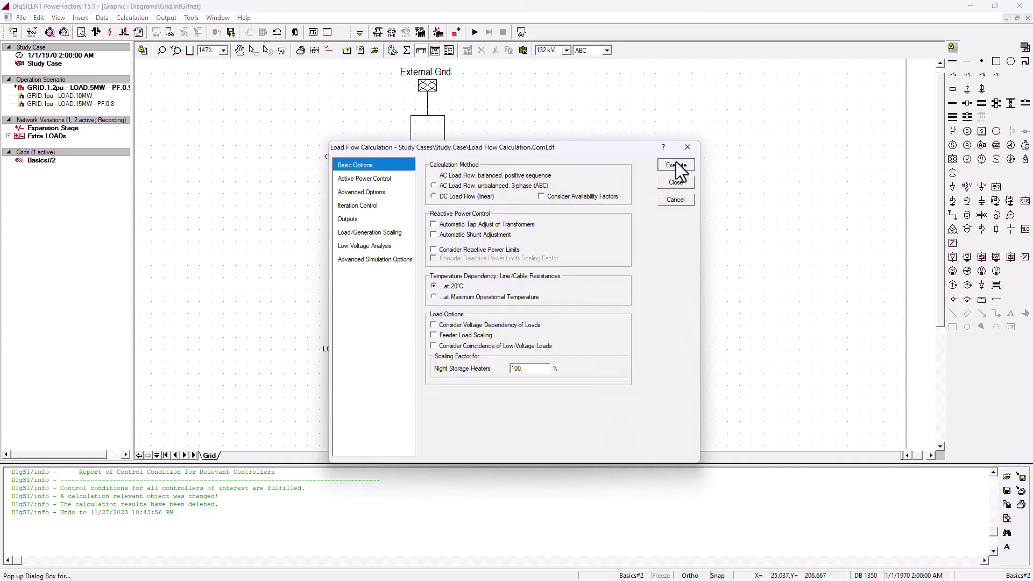
{"action": "left_click", "coordinate": [676, 165]}
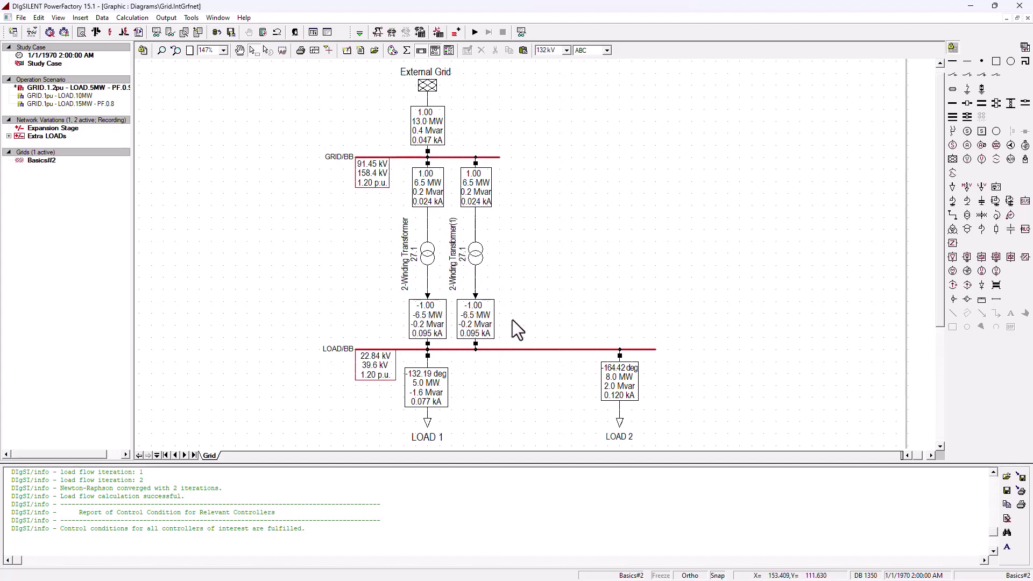
Extend GRID/BB to make room for a third parallel transformer copy connected to LOAD/BB, and run a balanced AC load flow
{"action": "left_click", "coordinate": [497, 157]}
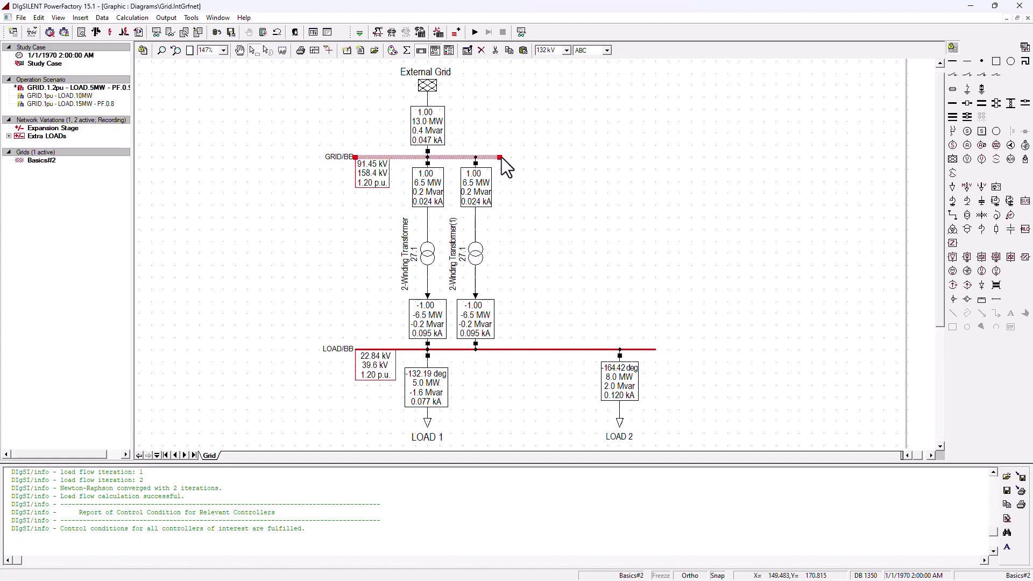
{"action": "left_click_drag", "start_coordinate": [501, 157], "coordinate": [608, 157]}
{"action": "left_click", "coordinate": [479, 250]}
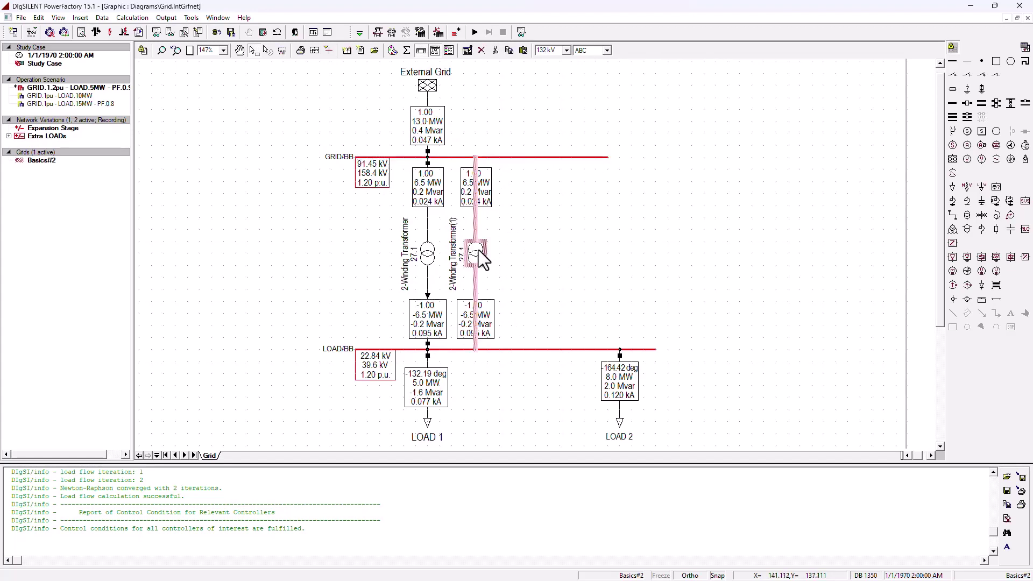
{"action": "left_click_drag", "start_coordinate": [519, 250], "coordinate": [537, 250]}
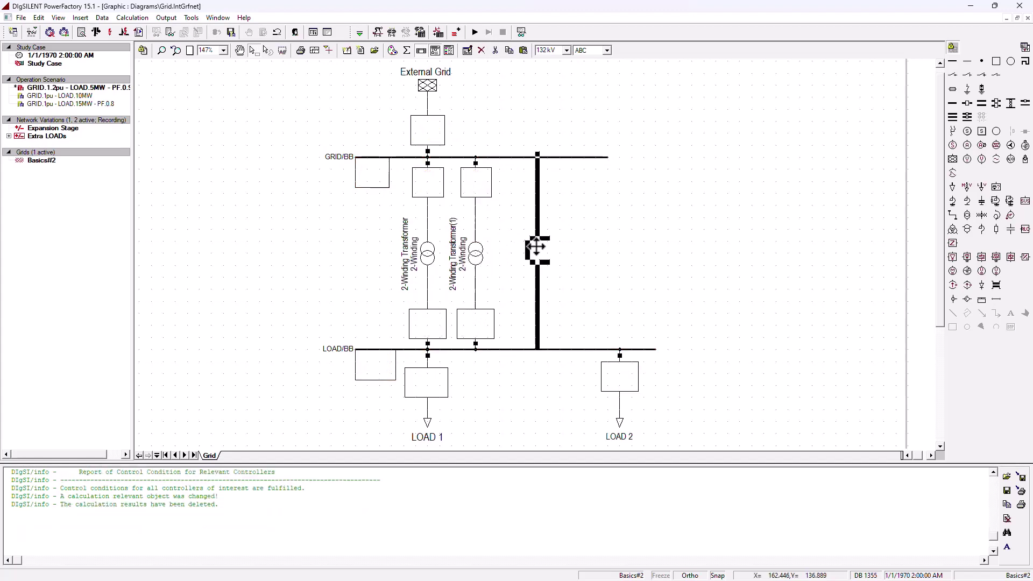
{"action": "double_click", "coordinate": [531, 255]}
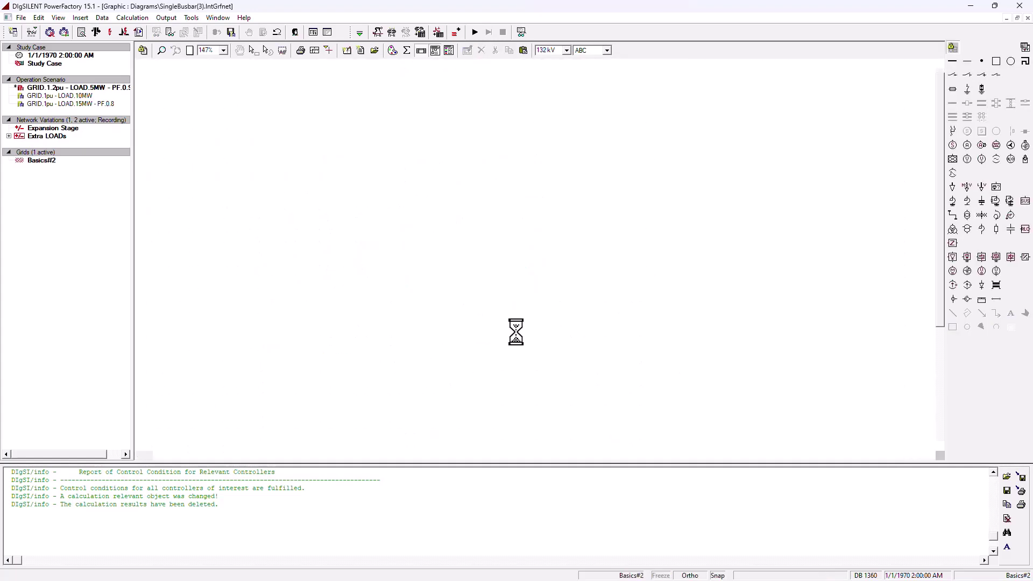
{"action": "left_click", "coordinate": [490, 323]}
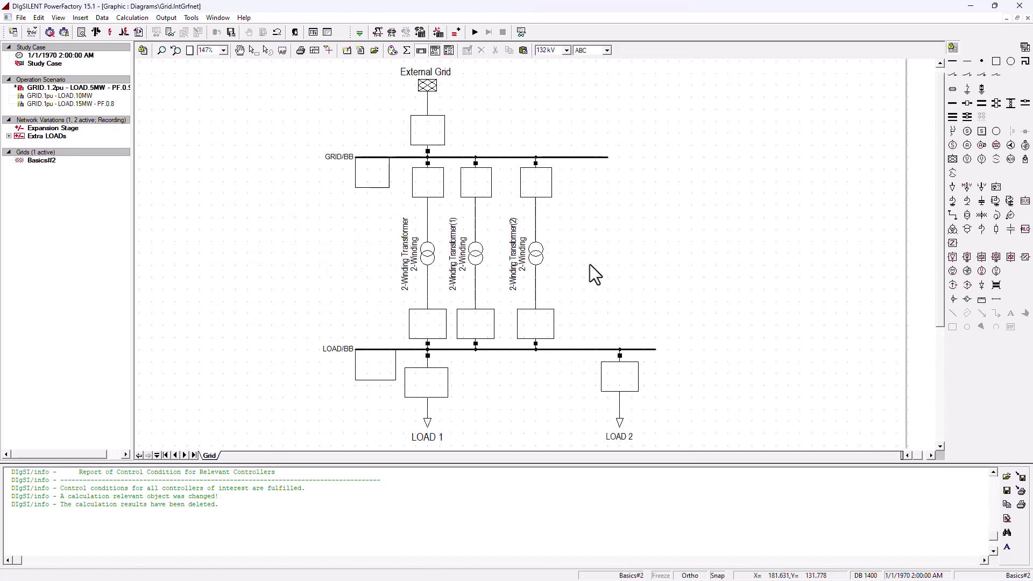
{"action": "left_click", "coordinate": [378, 32]}
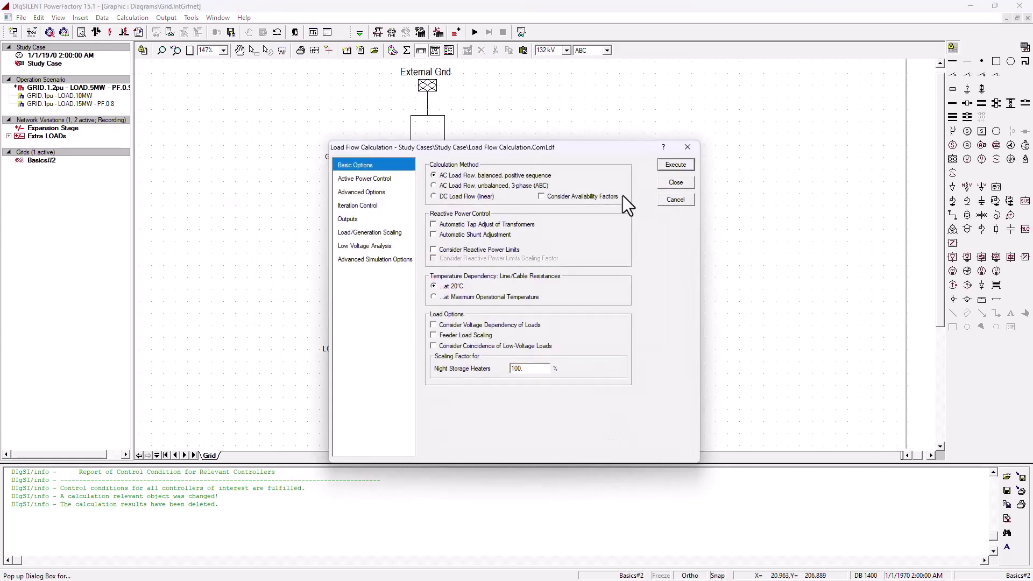
{"action": "left_click", "coordinate": [674, 165]}
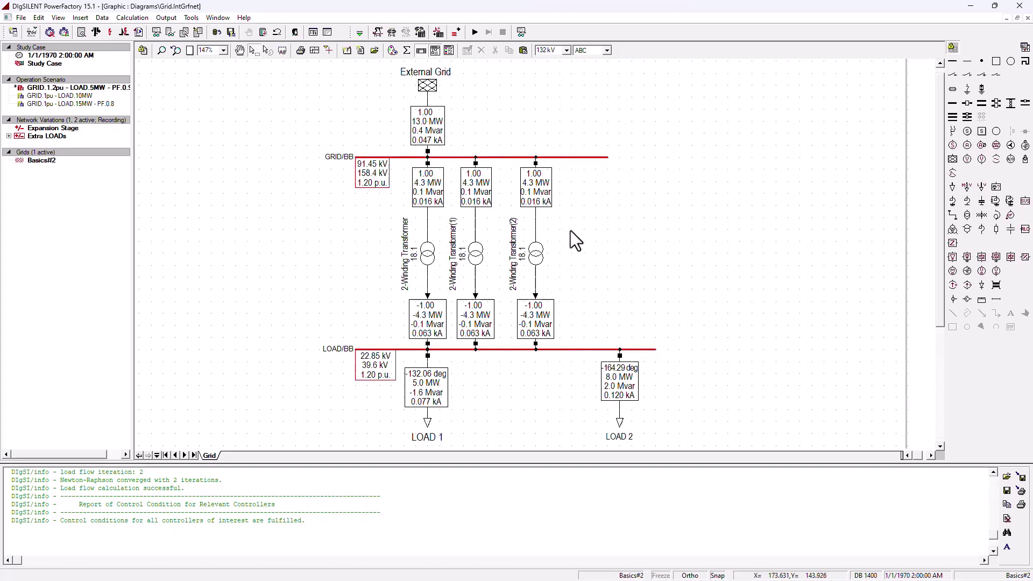
Delete both copied transformers together with their data objects, keeping only the original 2-winding transformer
{"action": "left_click", "coordinate": [536, 265]}
{"action": "key", "text": "Delete"}
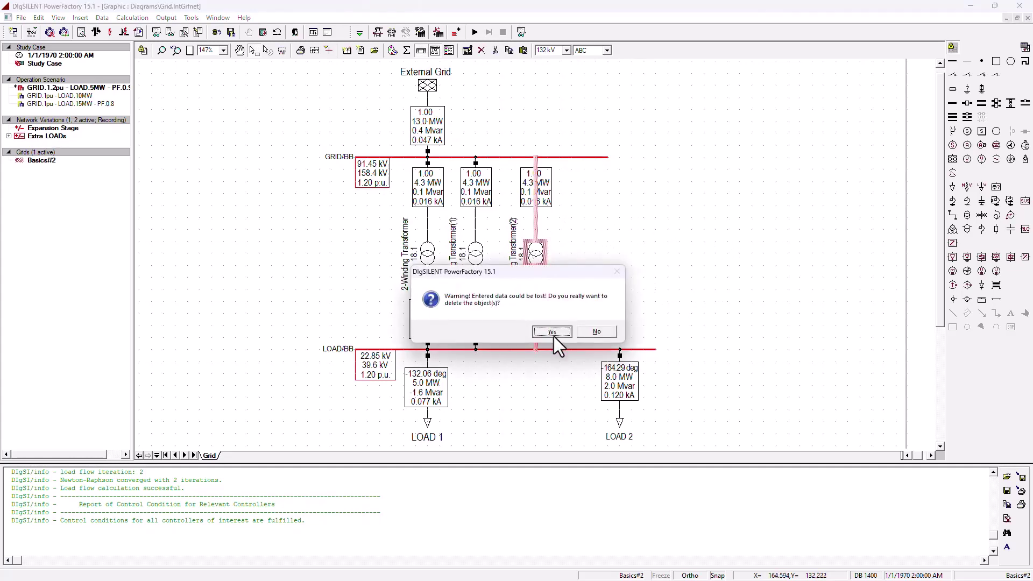
{"action": "left_click", "coordinate": [552, 332]}
{"action": "left_click", "coordinate": [544, 331]}
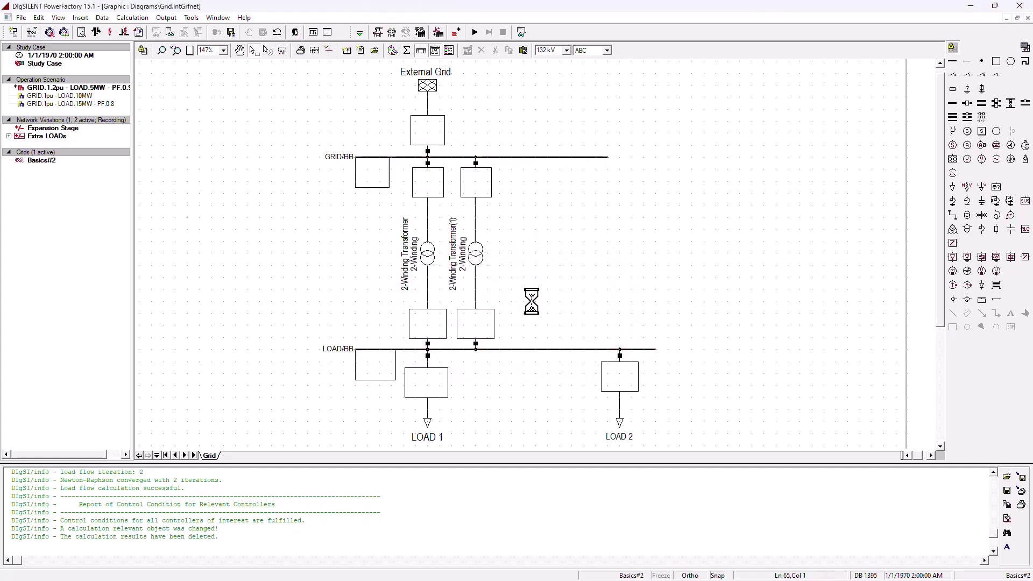
{"action": "left_click", "coordinate": [474, 260]}
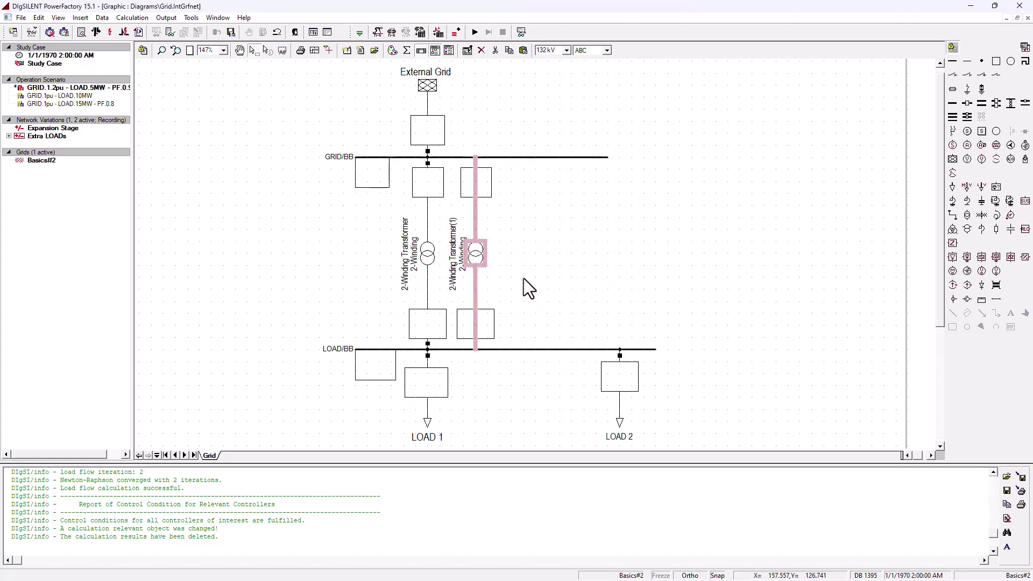
{"action": "key", "text": "Delete"}
{"action": "left_click", "coordinate": [553, 332]}
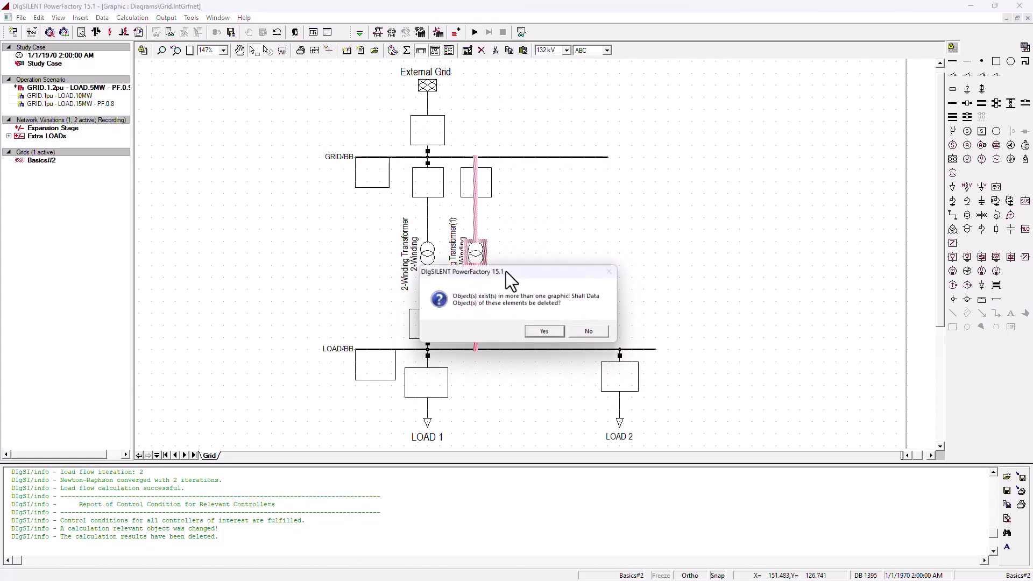
{"action": "left_click", "coordinate": [540, 332]}
Set the original transformer's number of parallel transformers to 3 and run a balanced AC load flow to check its loading
{"action": "double_click", "coordinate": [431, 256]}
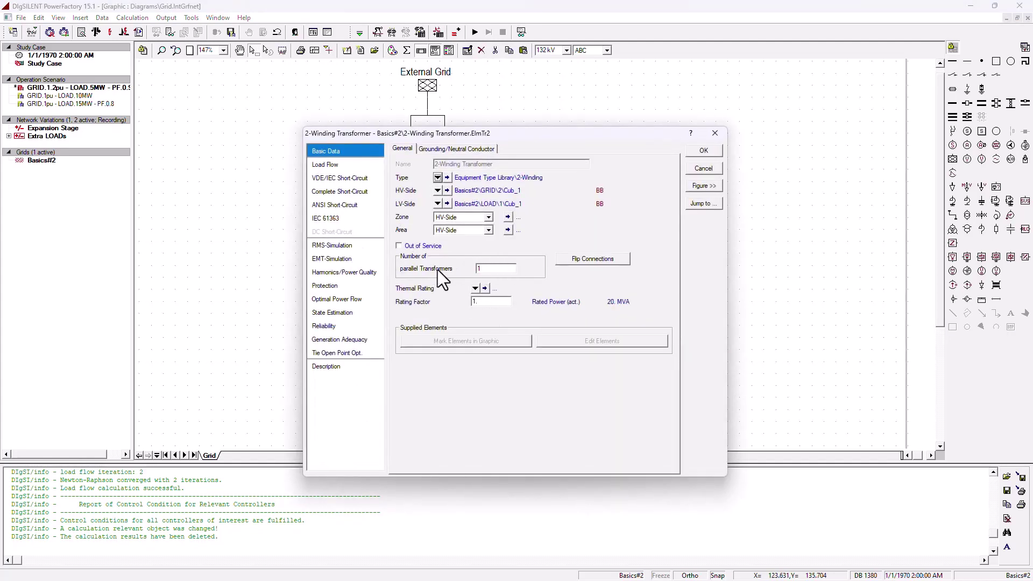
{"action": "left_click", "coordinate": [491, 267]}
{"action": "double_click", "coordinate": [482, 269]}
{"action": "left_click", "coordinate": [704, 152]}
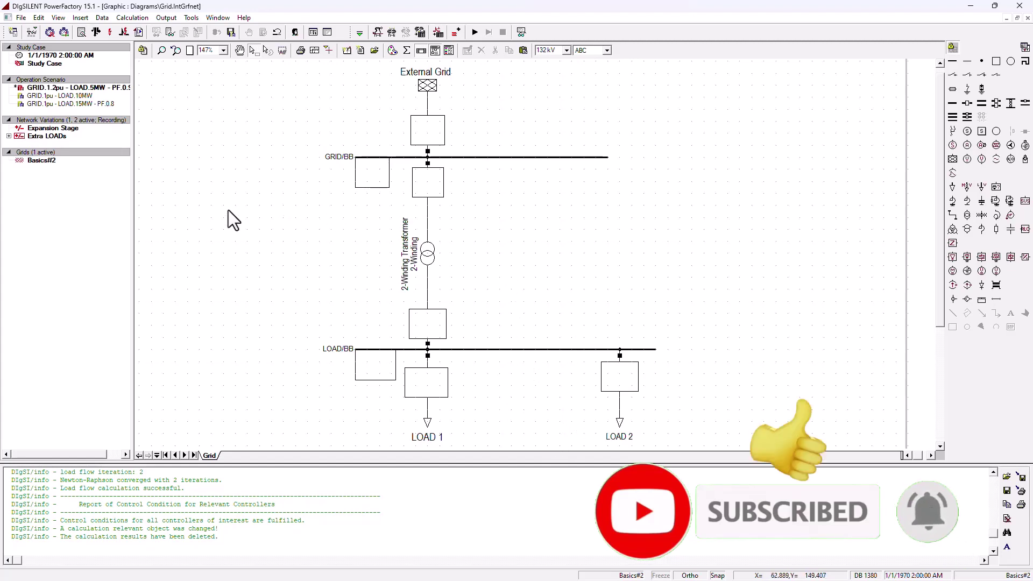
{"action": "left_click", "coordinate": [97, 31]}
{"action": "left_click", "coordinate": [669, 163]}
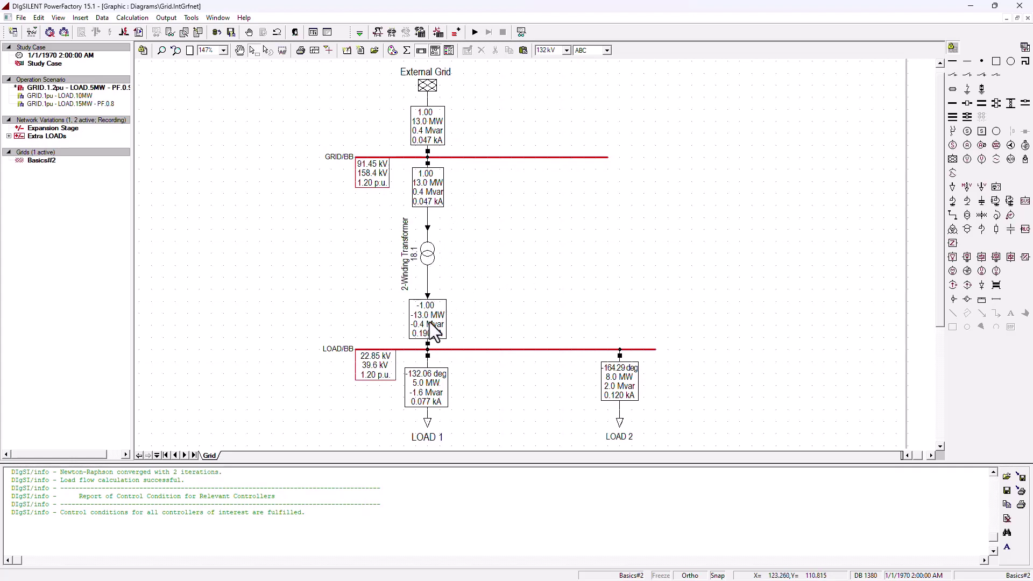
{"action": "mouse_move", "coordinate": [436, 327]}
{"action": "mouse_move", "coordinate": [412, 256]}
{"action": "left_click", "coordinate": [287, 150]}
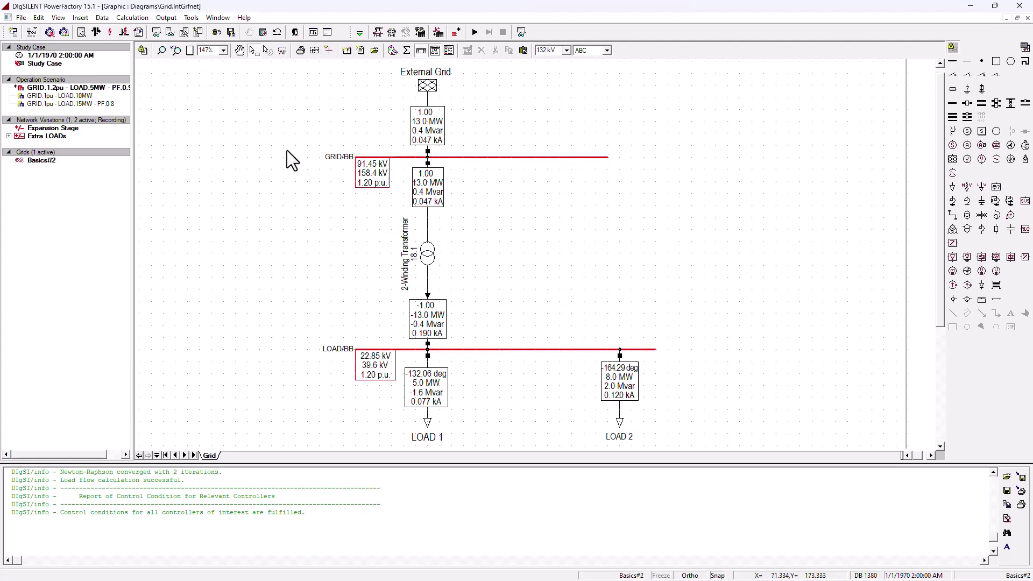
Set the transformer's number of parallel transformers to 2 and rerun the load flow to check its loading
{"action": "double_click", "coordinate": [431, 254]}
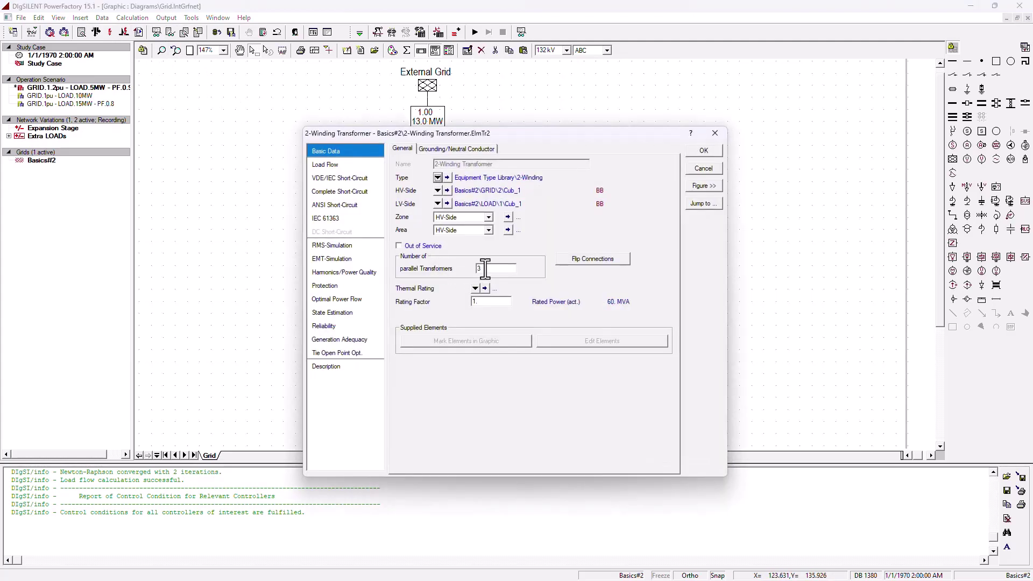
{"action": "double_click", "coordinate": [474, 269]}
{"action": "left_click", "coordinate": [693, 151]}
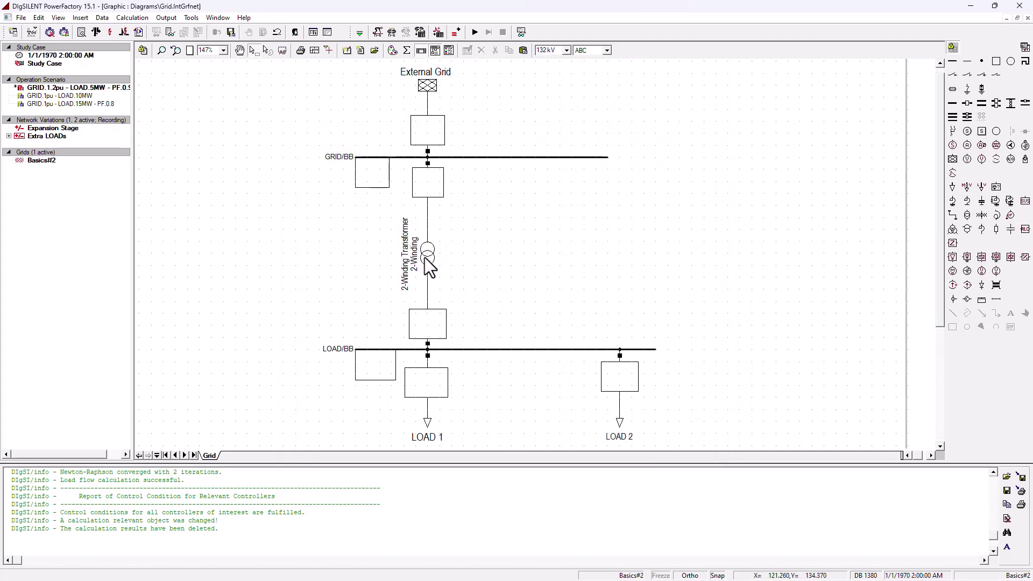
{"action": "left_click", "coordinate": [95, 31]}
{"action": "left_click", "coordinate": [671, 165]}
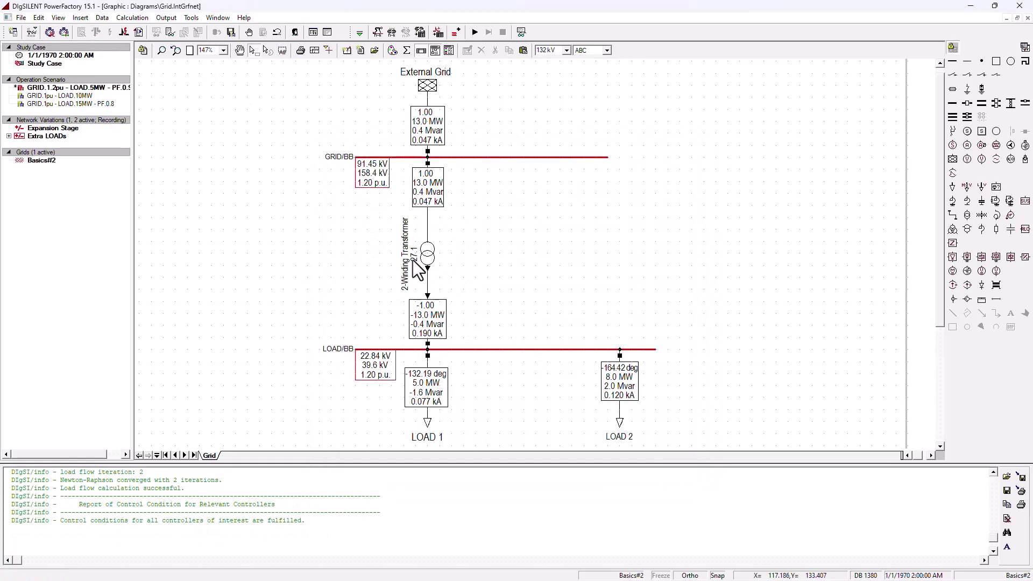
{"action": "mouse_move", "coordinate": [415, 259]}
{"action": "mouse_move", "coordinate": [415, 283]}
Set the transformer's number of parallel transformers back to 1 and run the balanced AC load flow again
{"action": "left_click", "coordinate": [428, 256]}
{"action": "double_click", "coordinate": [429, 256]}
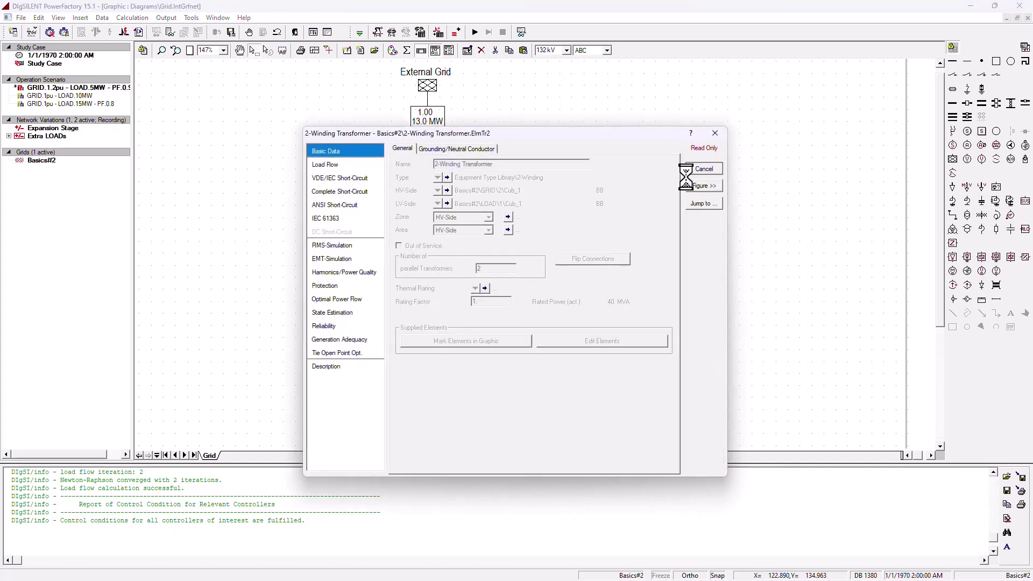
{"action": "left_click", "coordinate": [705, 171]}
{"action": "double_click", "coordinate": [429, 256]}
{"action": "type", "text": "1"}
{"action": "left_click", "coordinate": [701, 151]}
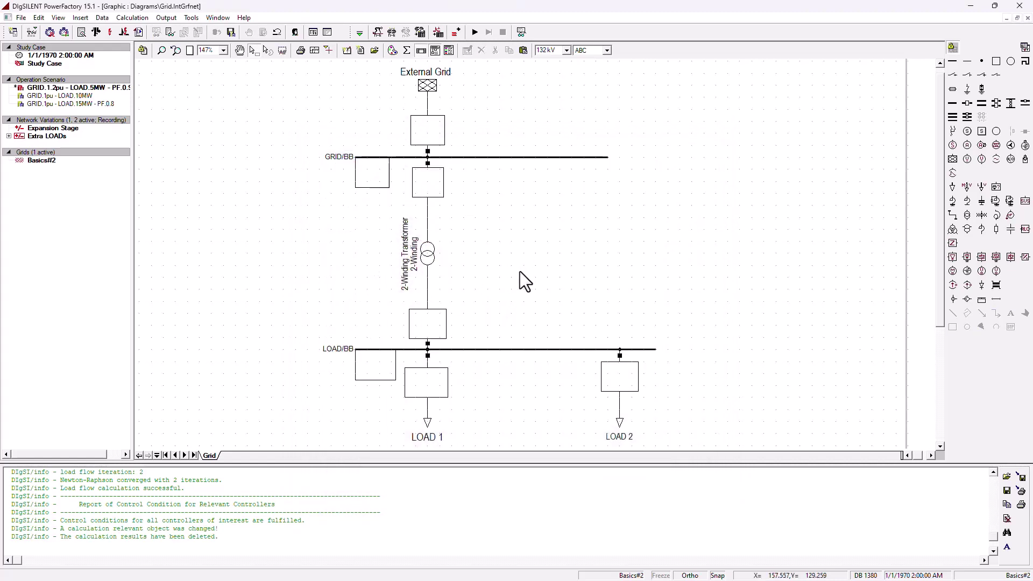
{"action": "left_click", "coordinate": [96, 32]}
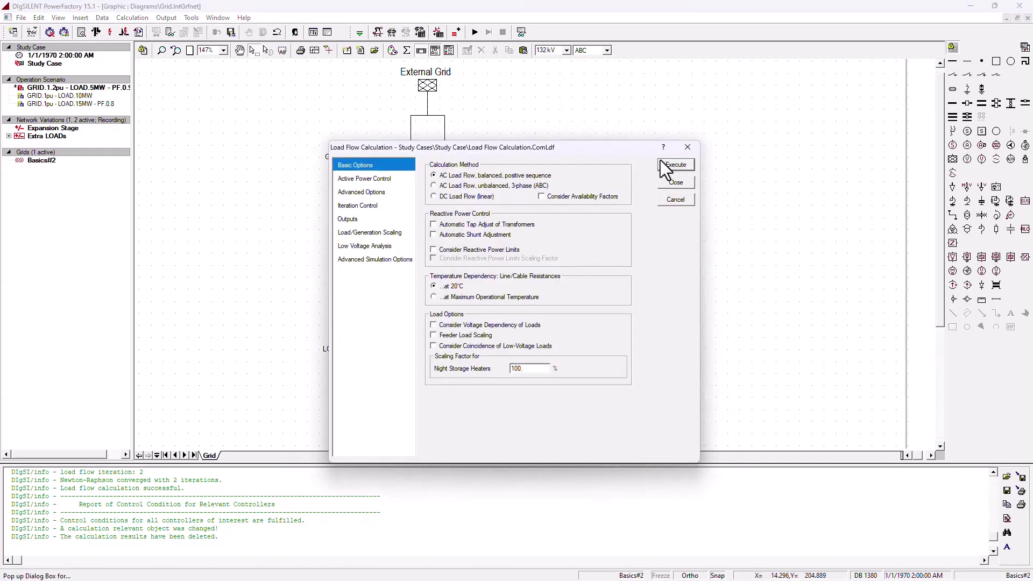
{"action": "left_click", "coordinate": [688, 164]}
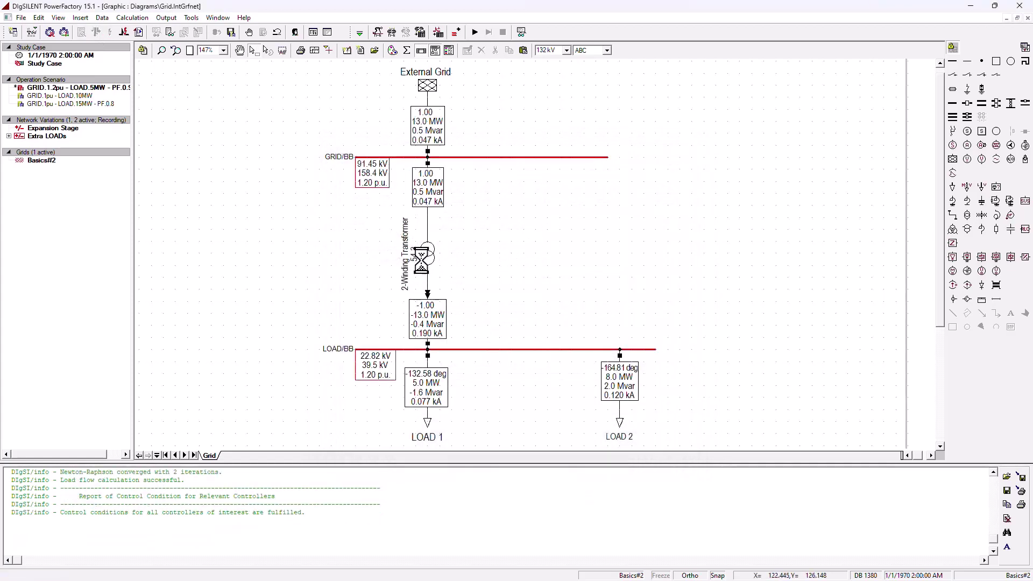